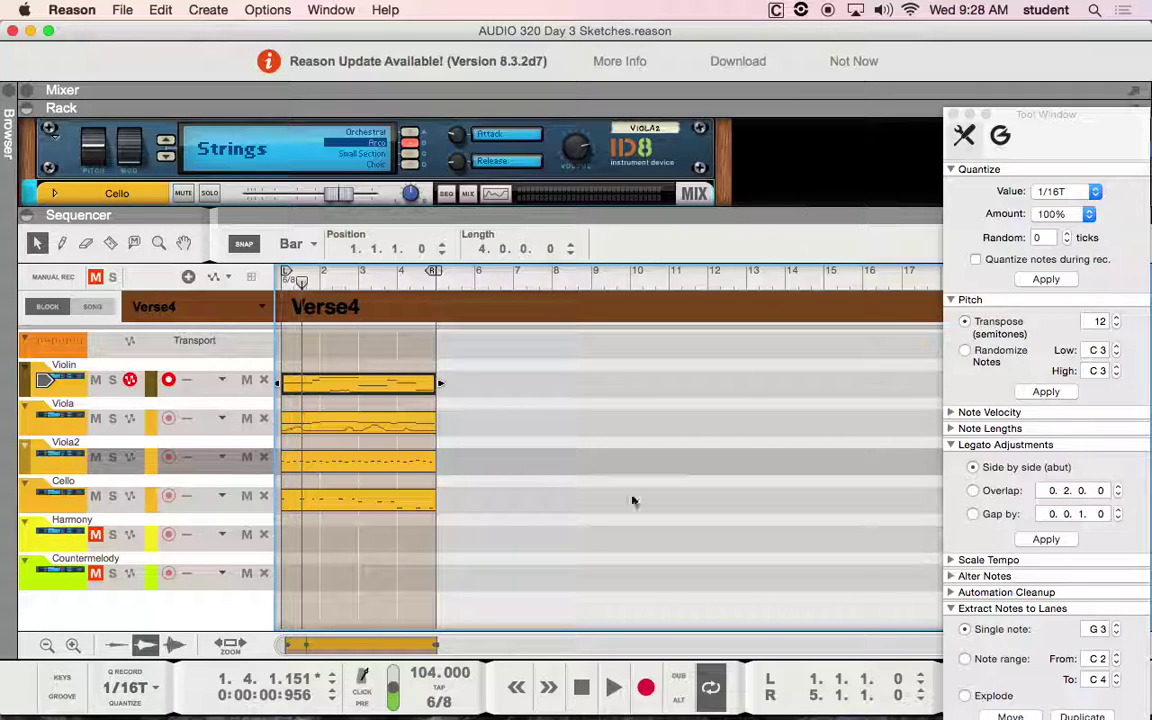
Step: Play the Verse4 block and mute the Viola, Viola2 and Cello tracks
key("space")
key("space")
key("space")
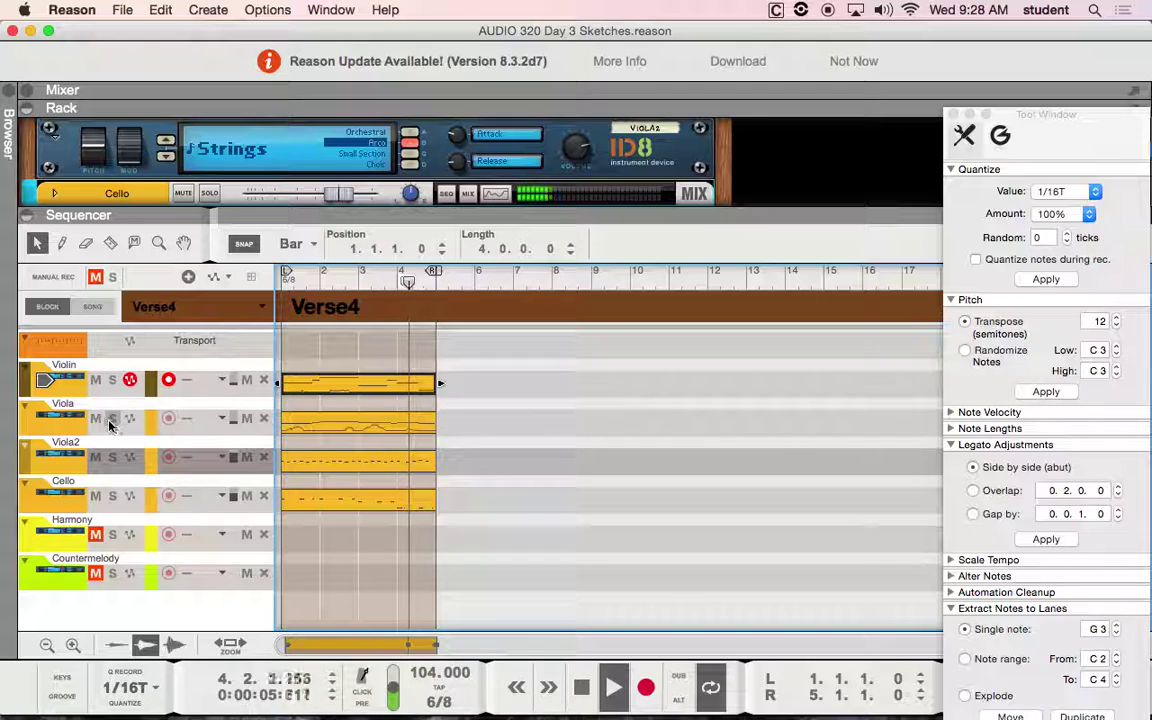
left_click(96, 418)
left_click(96, 457)
left_click(96, 494)
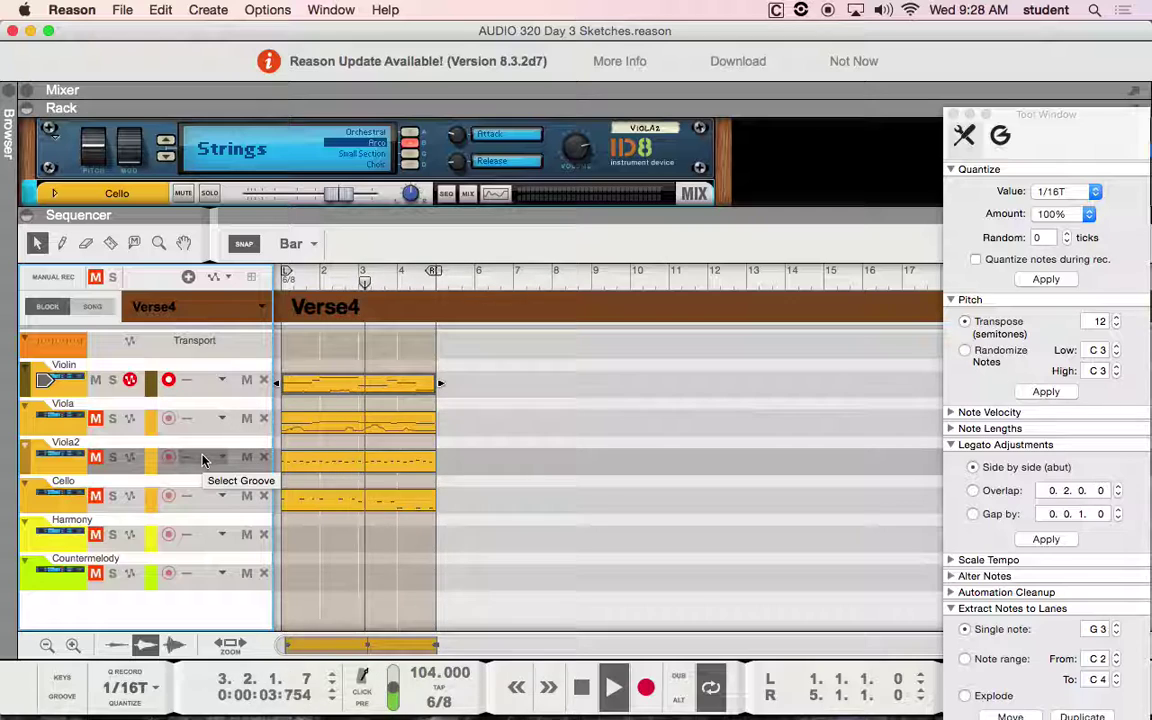
Step: Rename the Verse4 block to '4 PArt Writing', undoing an accidental 'Sketch 1' name first
double_click(355, 307)
type("Sketch")
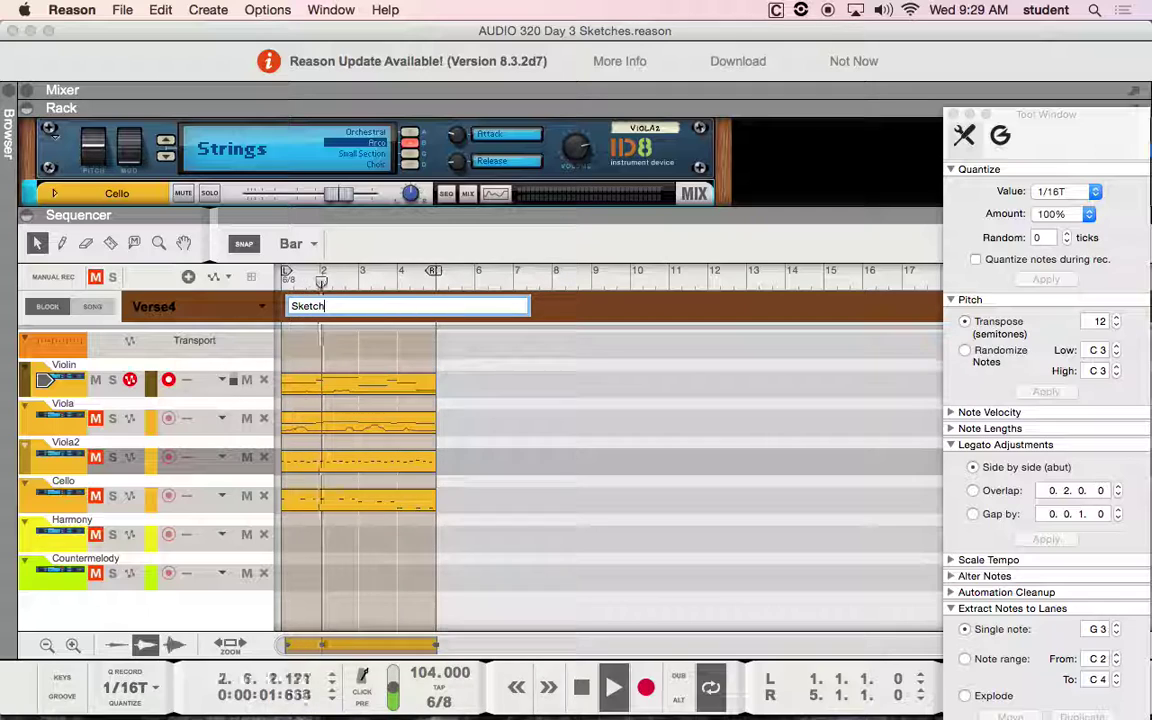
type(" 1")
key("Return")
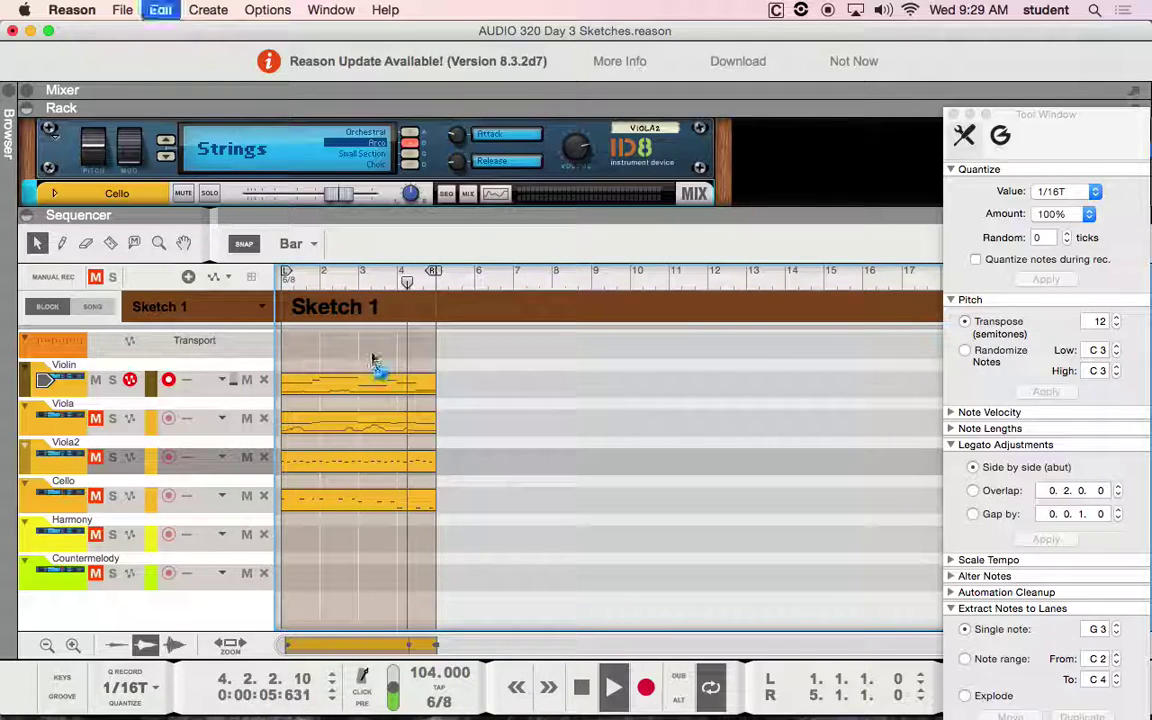
key("ctrl+z")
double_click(361, 317)
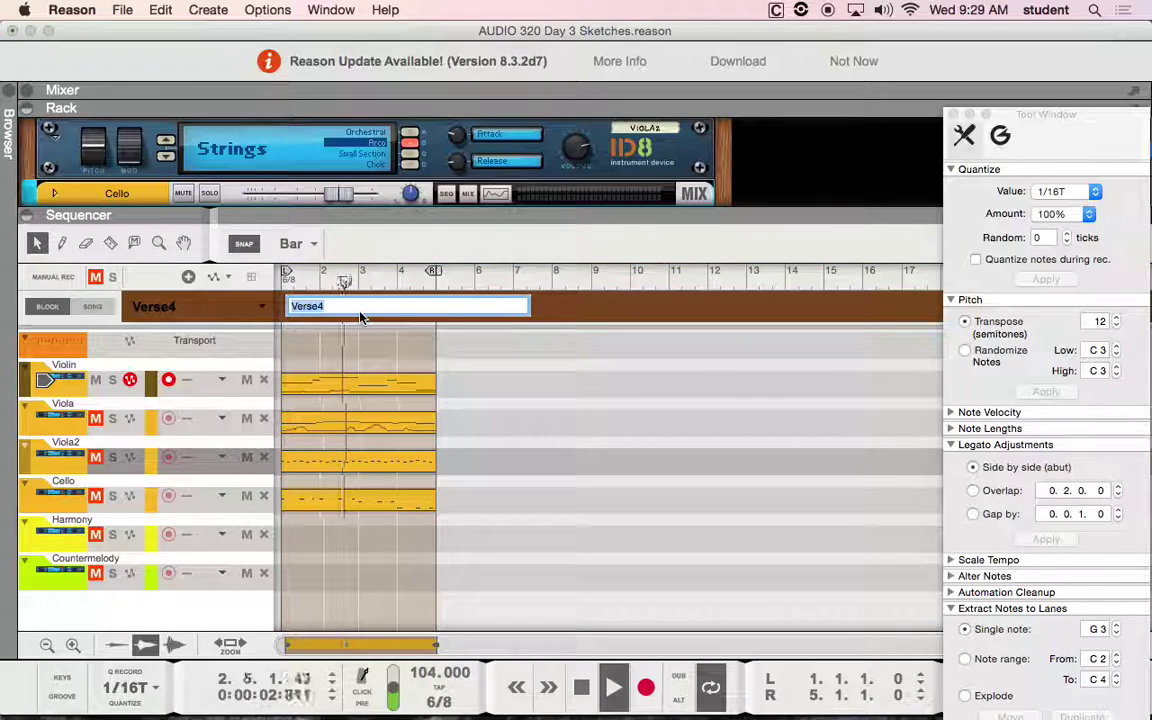
type("4 PArt Writing")
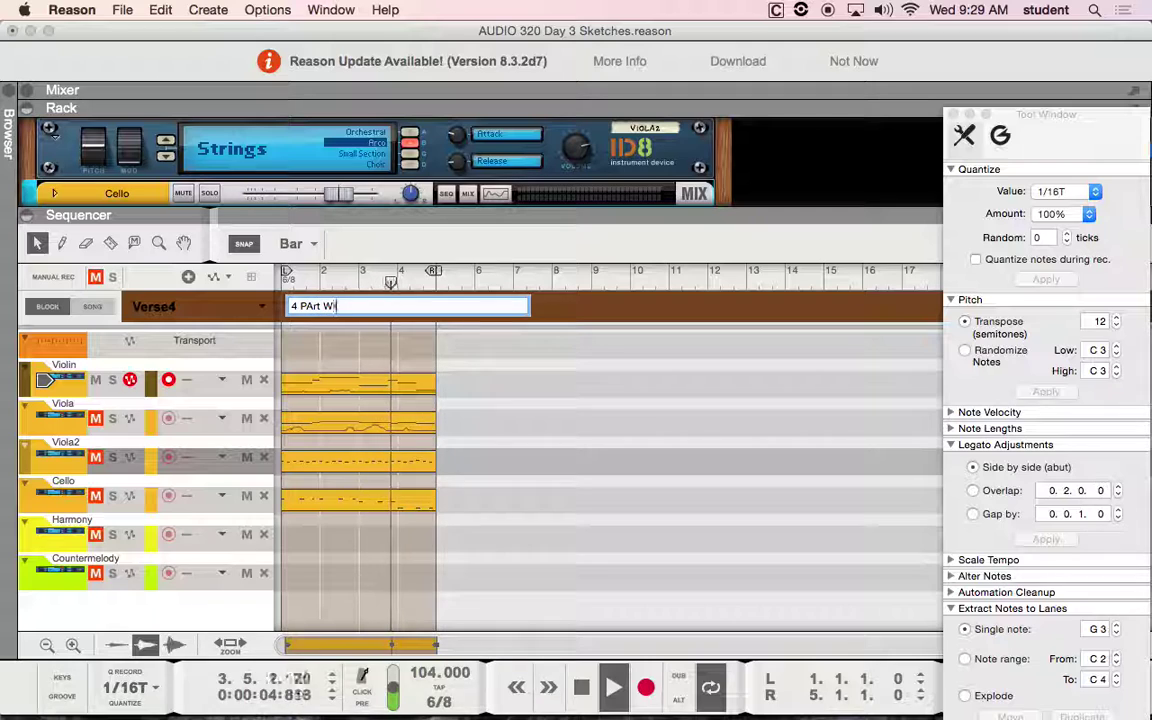
key("Return")
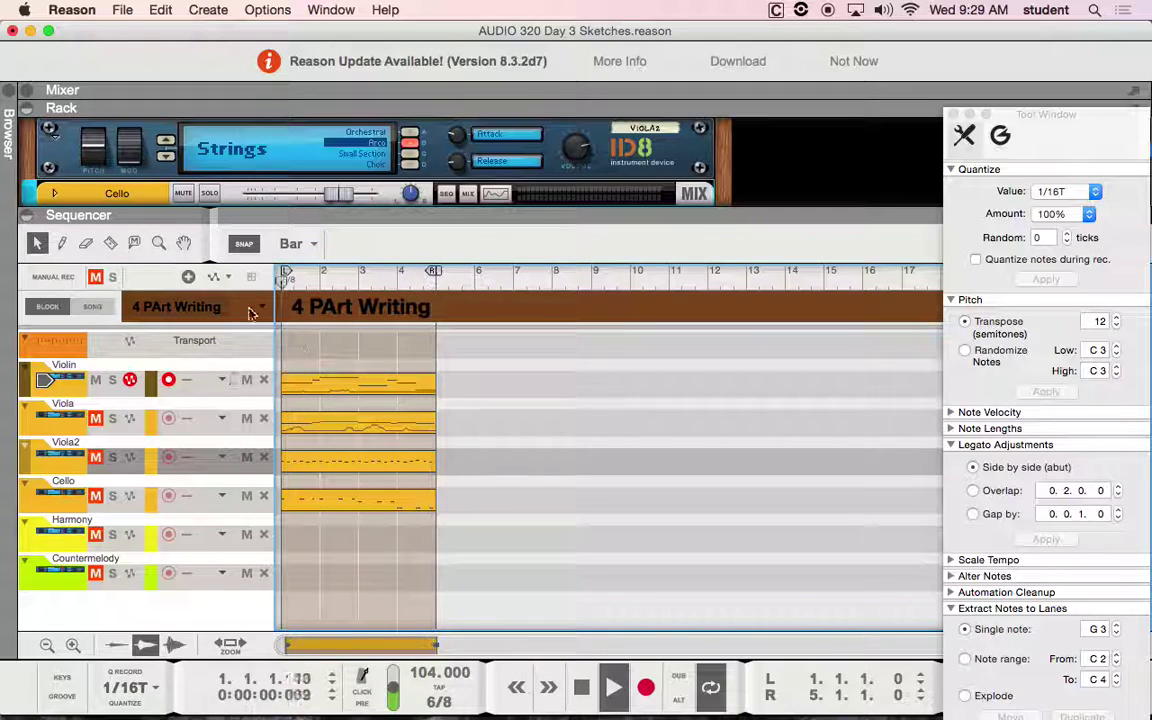
Step: Stop playback and copy the Violin melody clip
key("space")
left_click(303, 382)
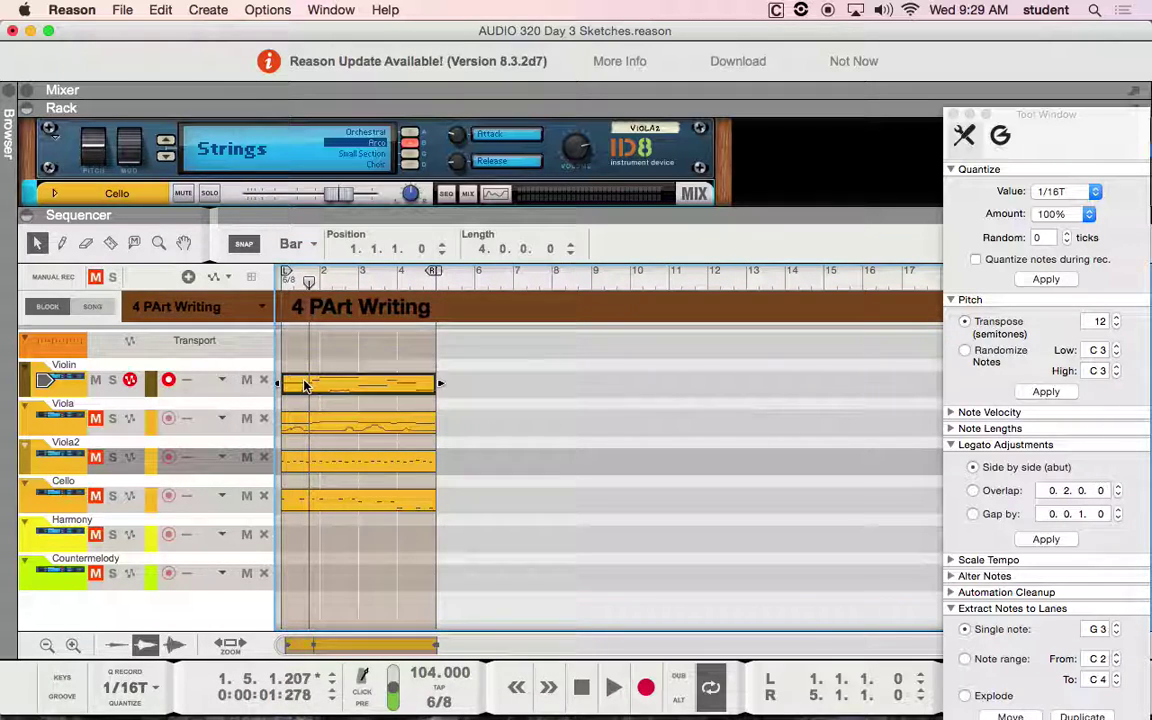
key("cmd+c")
Step: Switch to Block 5, rename it 'Sketch 1', and shorten it to four bars ending at bar 5
left_click(262, 306)
left_click(230, 319)
double_click(325, 318)
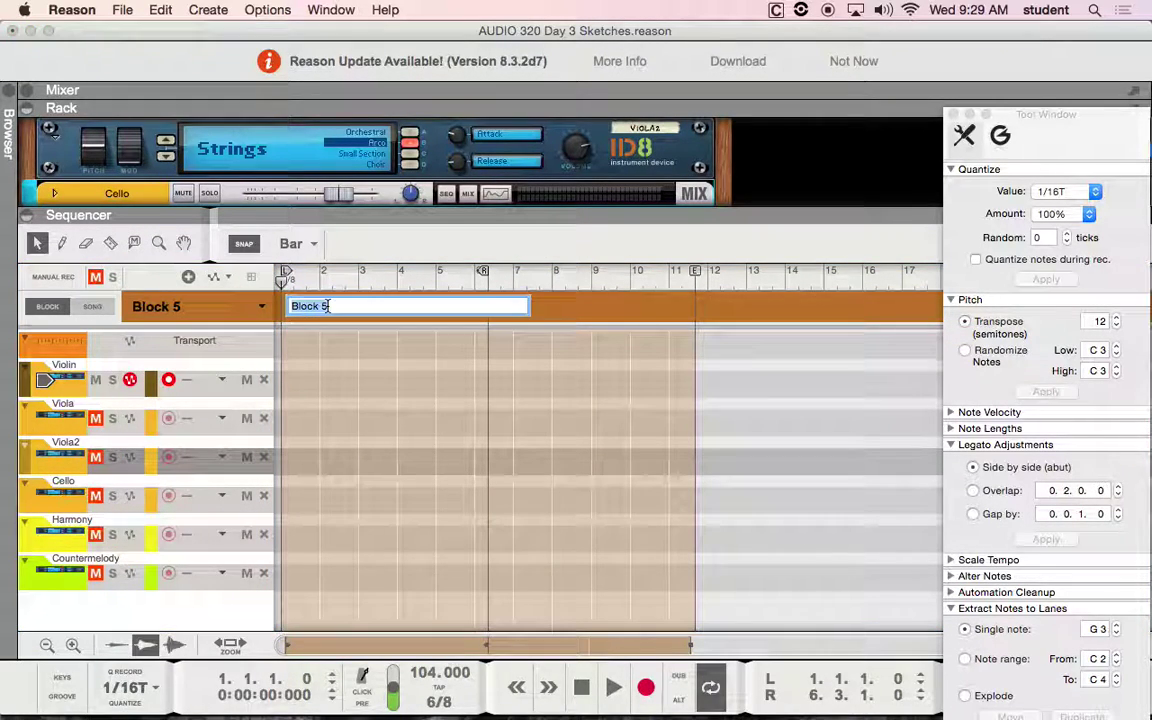
type("Ske")
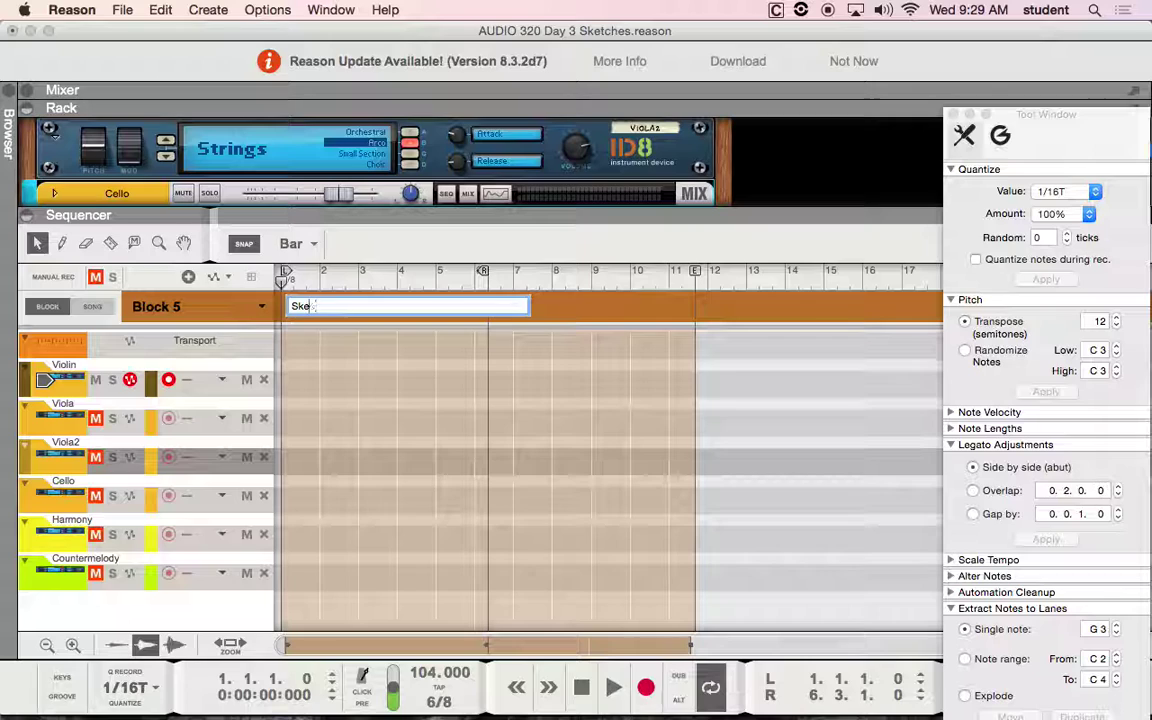
type("tch 1")
key("Return")
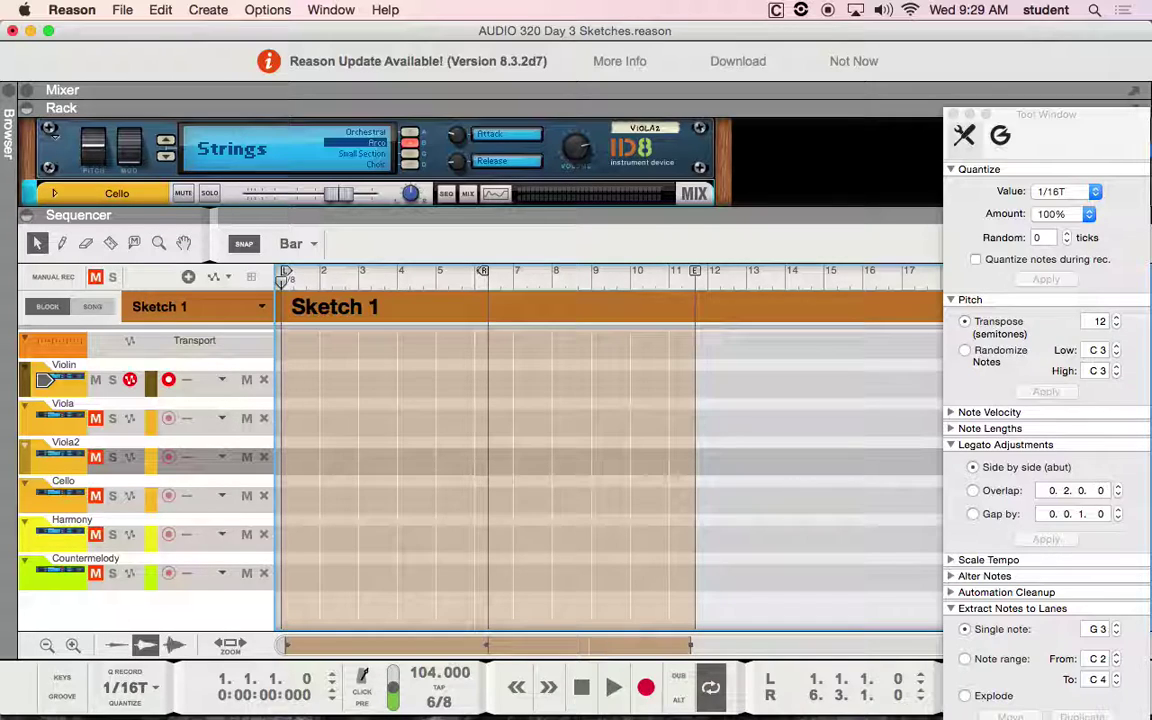
left_click_drag(482, 271, 432, 271)
left_click_drag(703, 279, 440, 290)
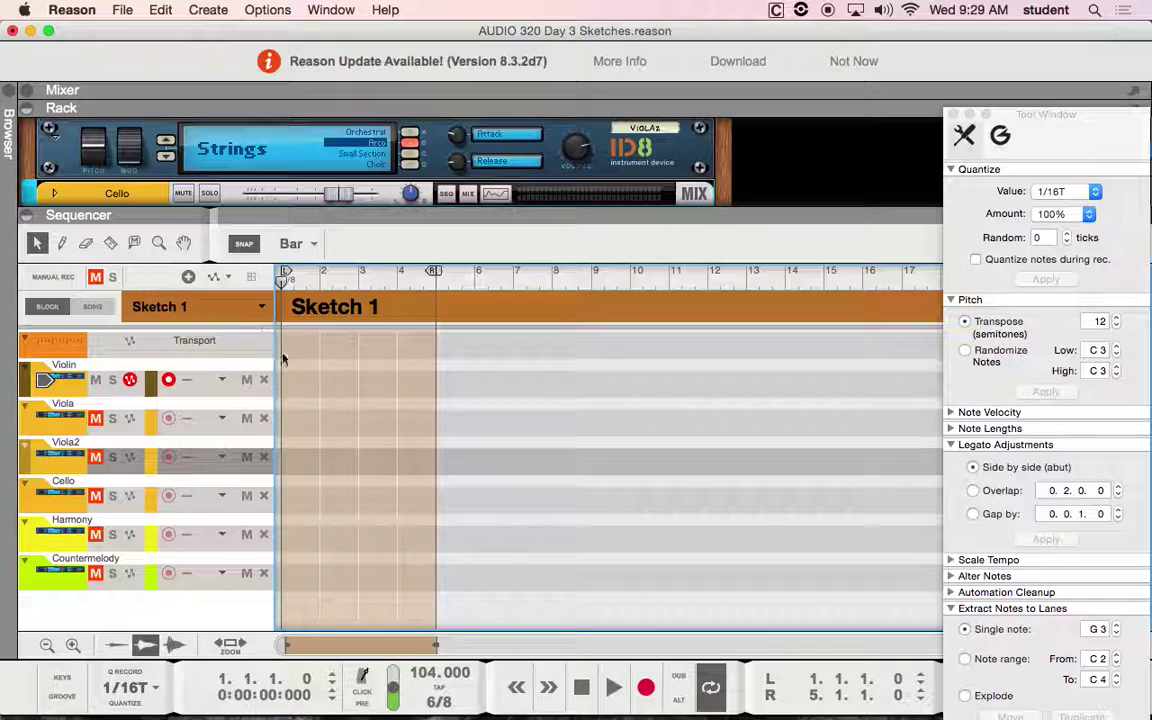
key("super+v")
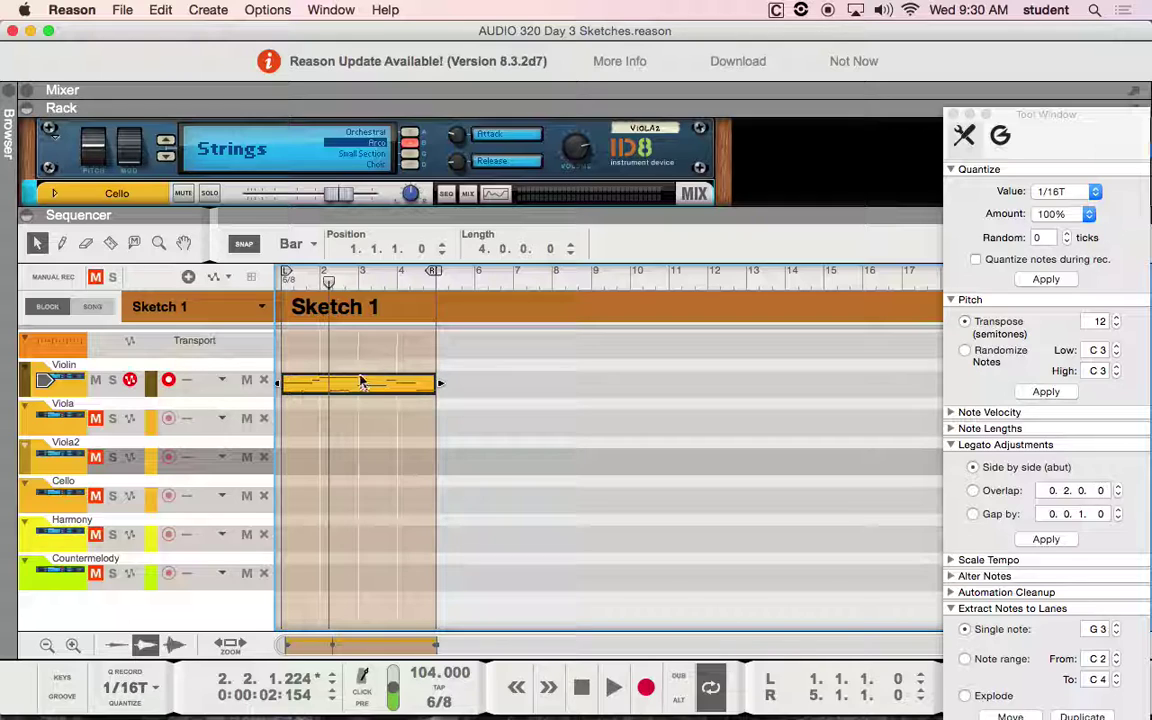
Step: Play the Sketch 1 loop from its start and unmute the Violin track
left_click_drag(322, 281, 285, 285)
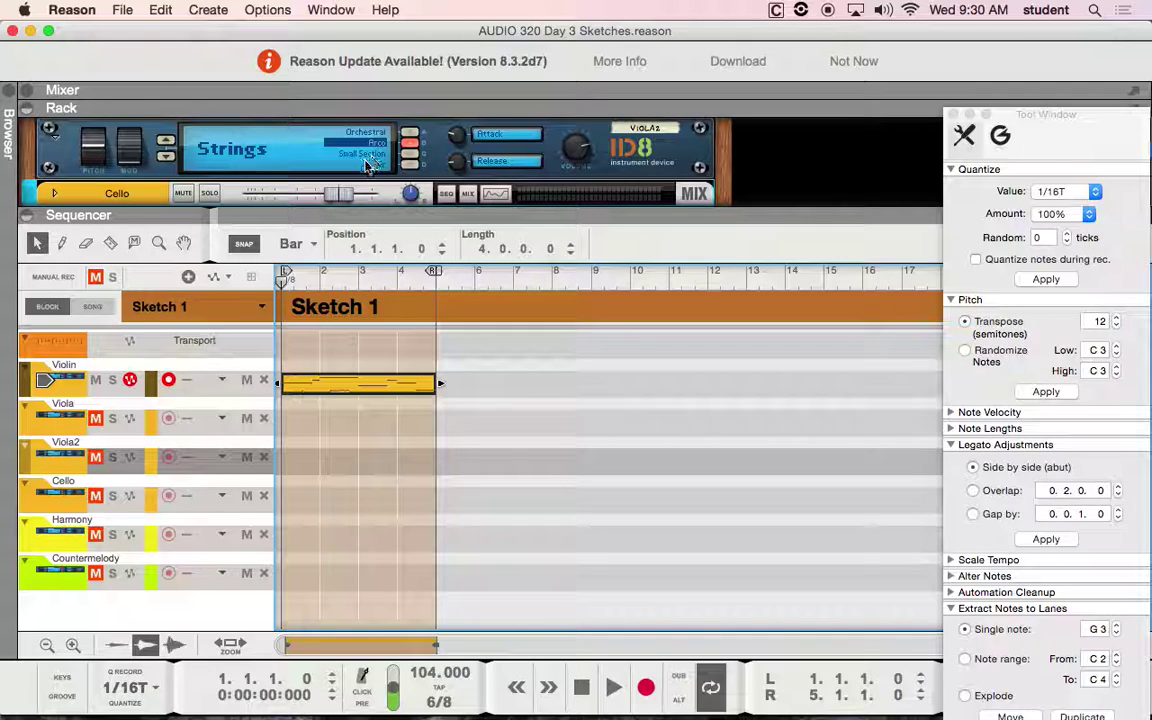
key("space")
left_click(166, 157)
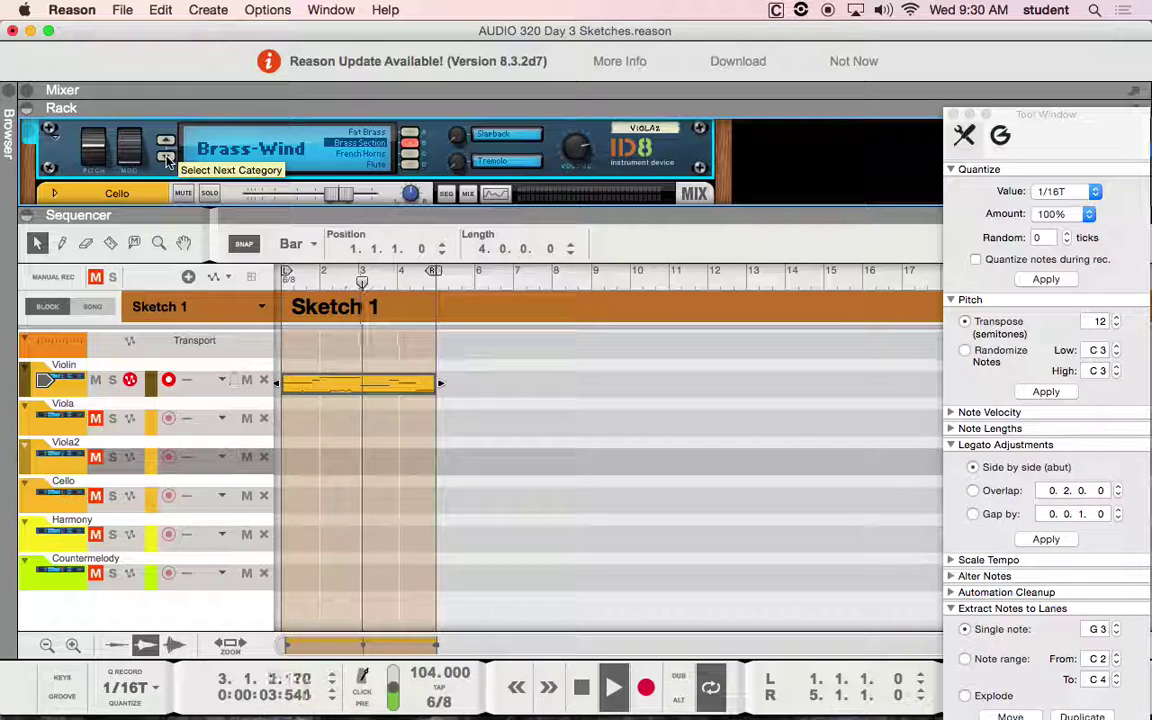
scroll(168, 163, "up", 2)
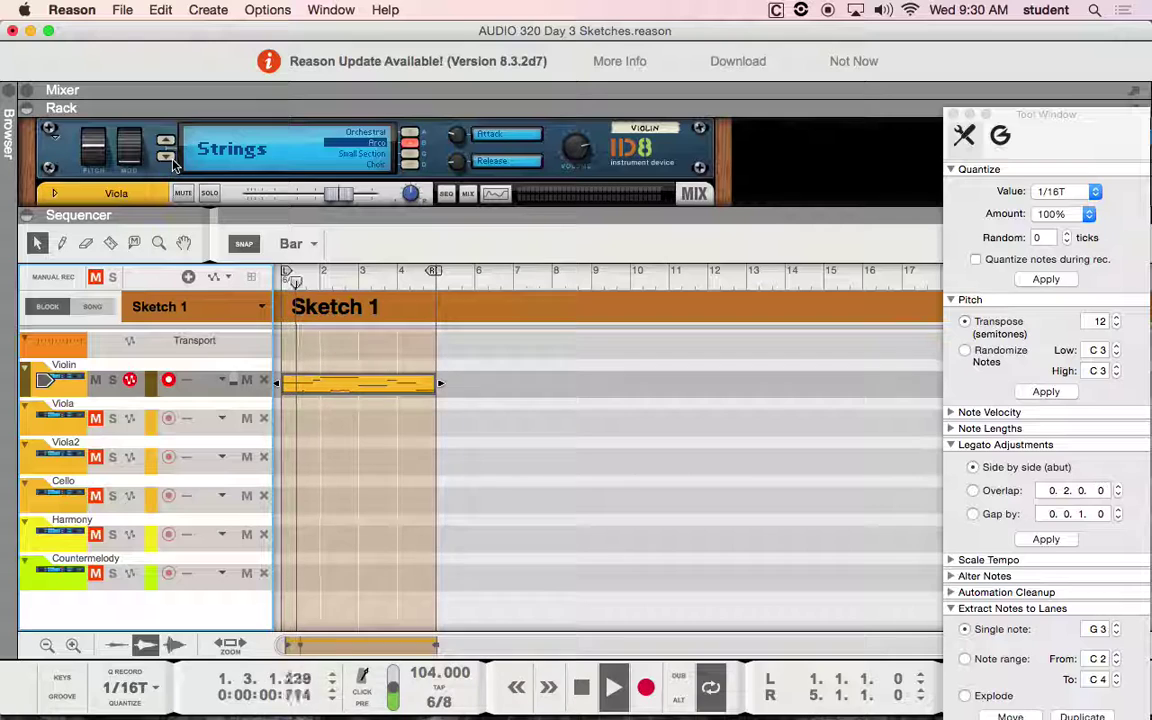
scroll(173, 164, "down", 2)
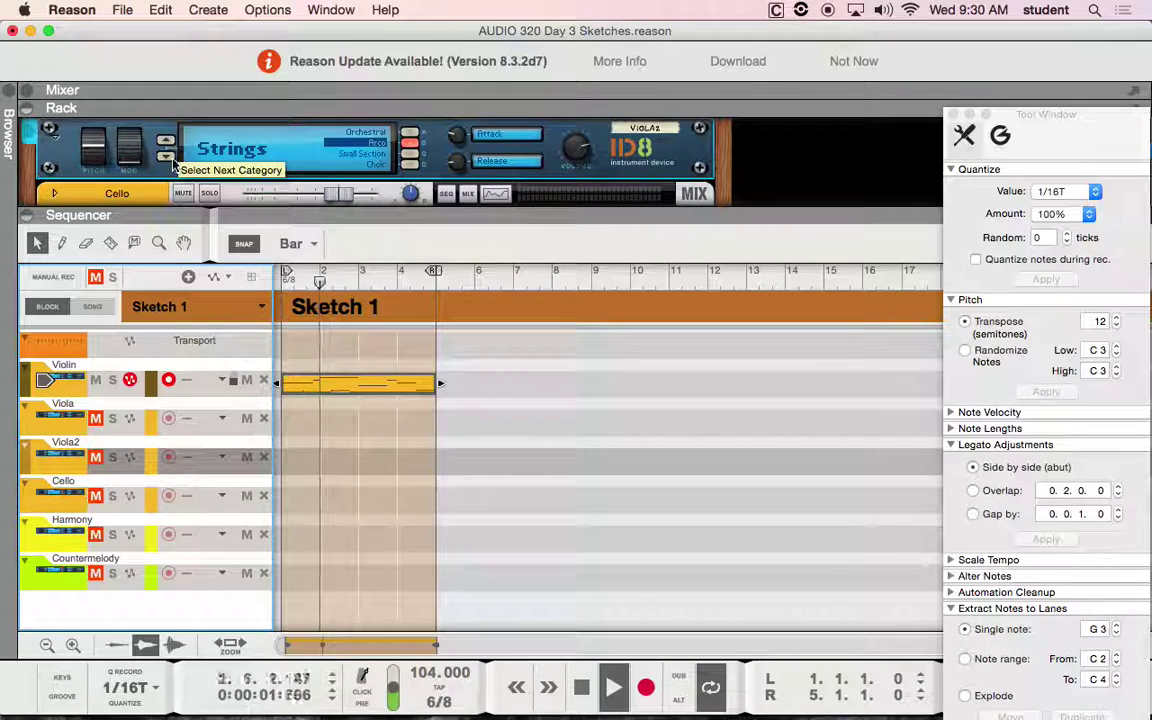
left_click(96, 380)
Step: Give the Violin instrument the Brass-Wind French Horns sound, then stop playback
scroll(157, 178, "up", 2)
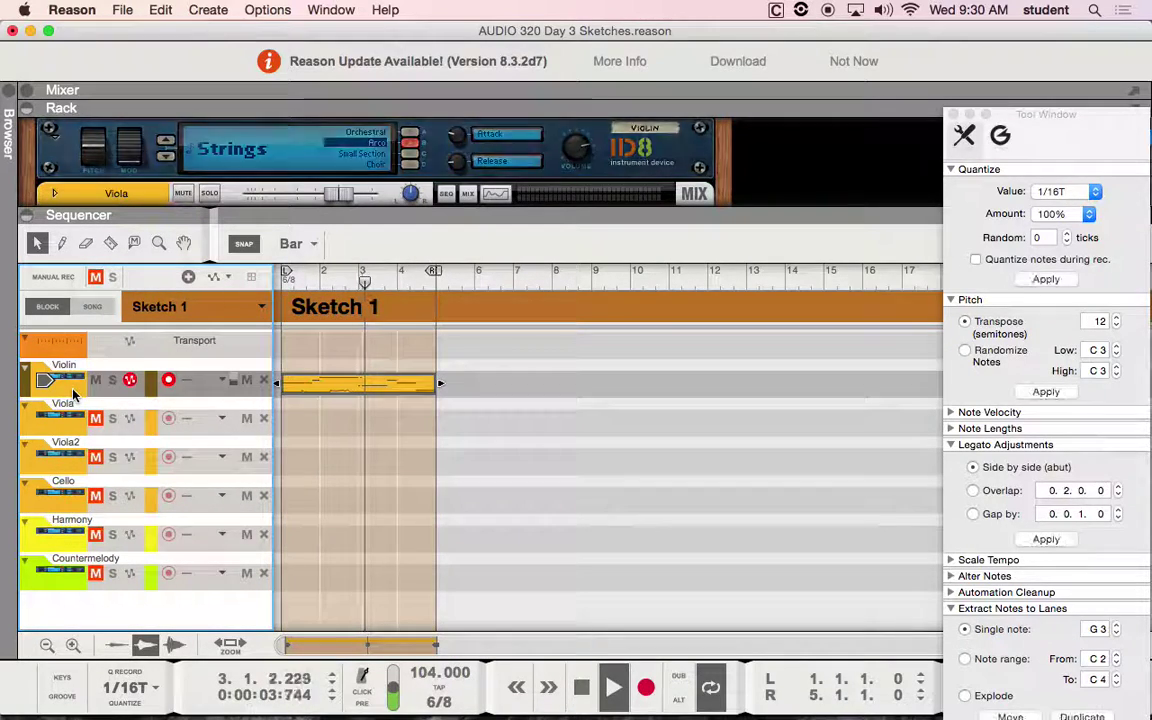
left_click(160, 168)
left_click(165, 158)
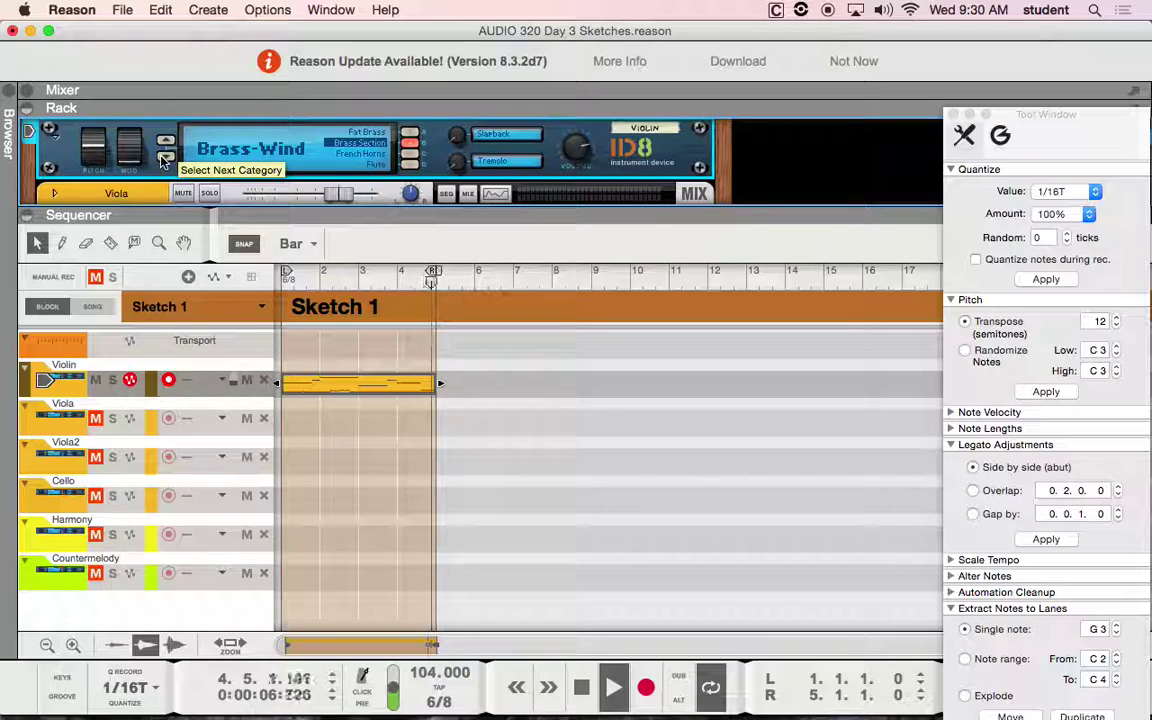
left_click(410, 155)
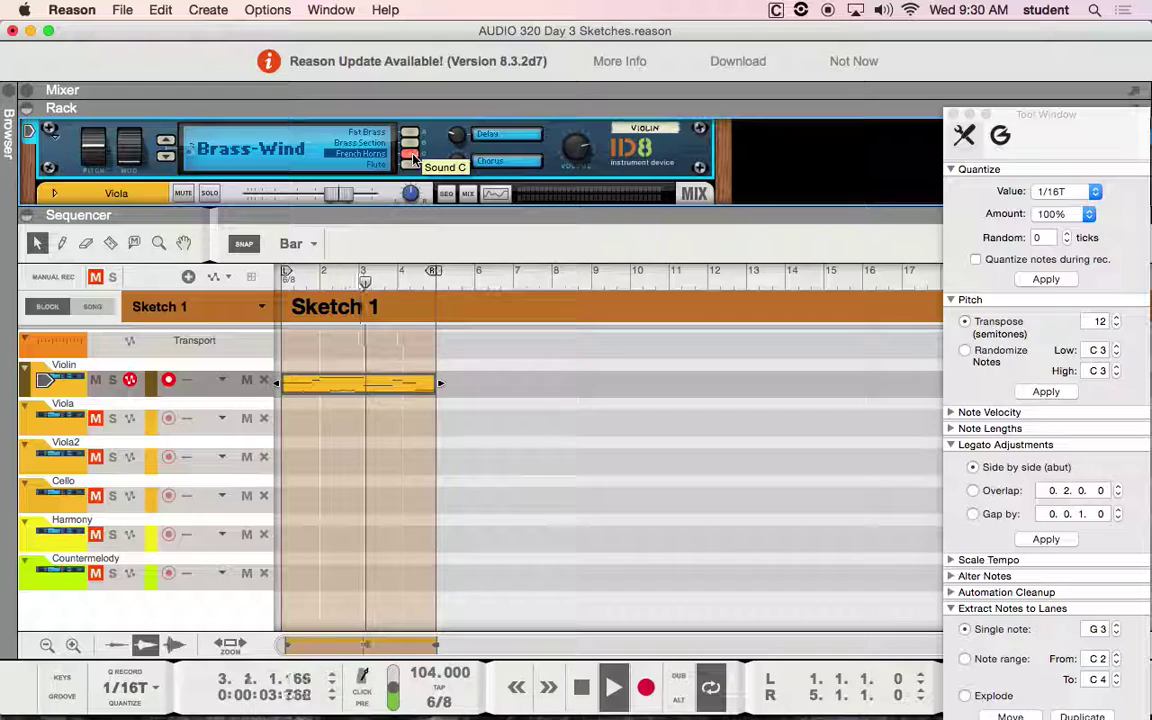
key("space")
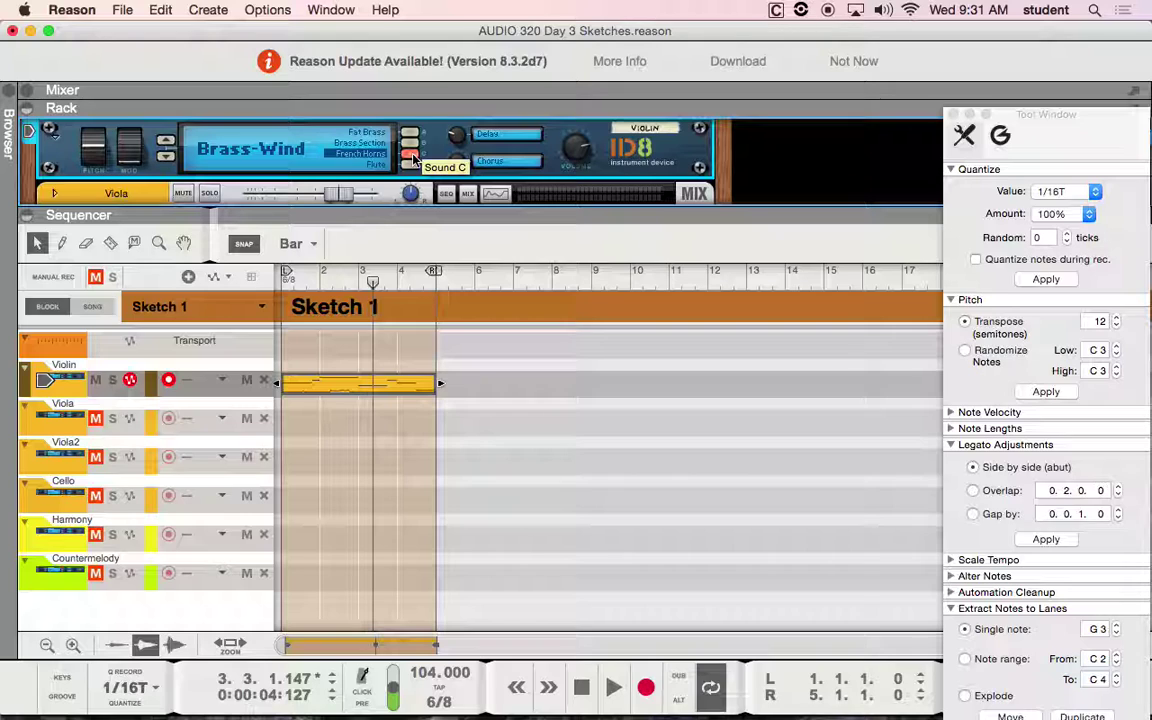
Step: Replay the loop with the Flute sound, then cycle through the Guitar, Bass and Strings categories
key("space")
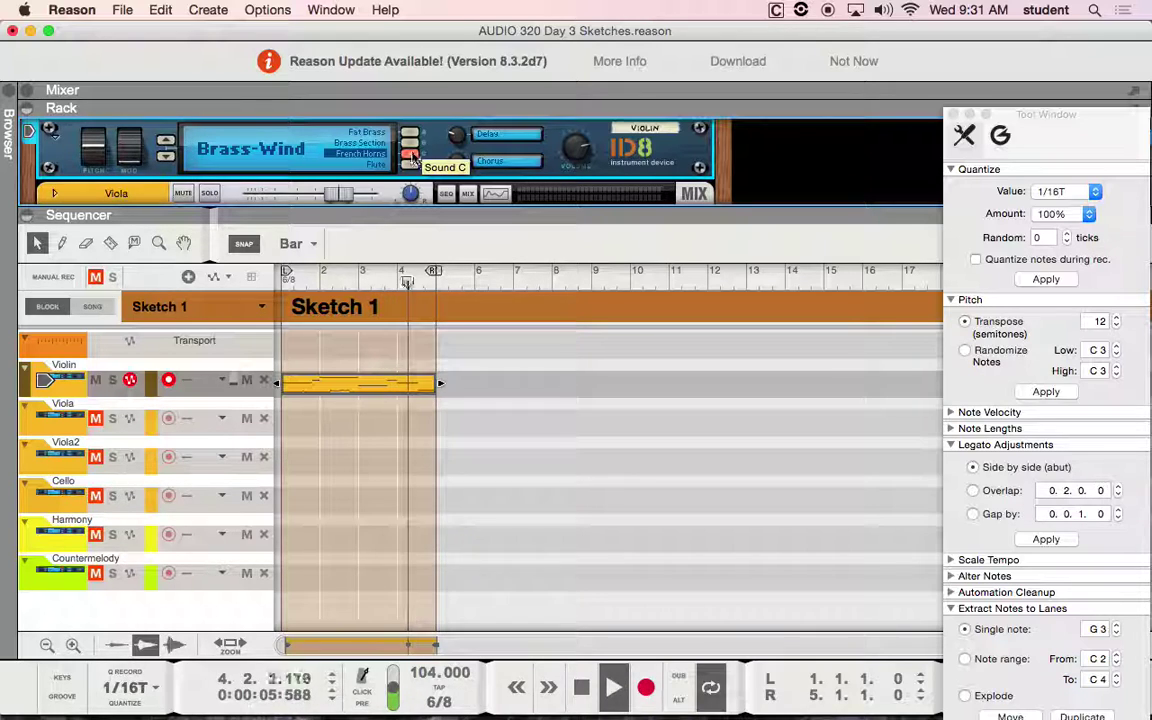
left_click(410, 163)
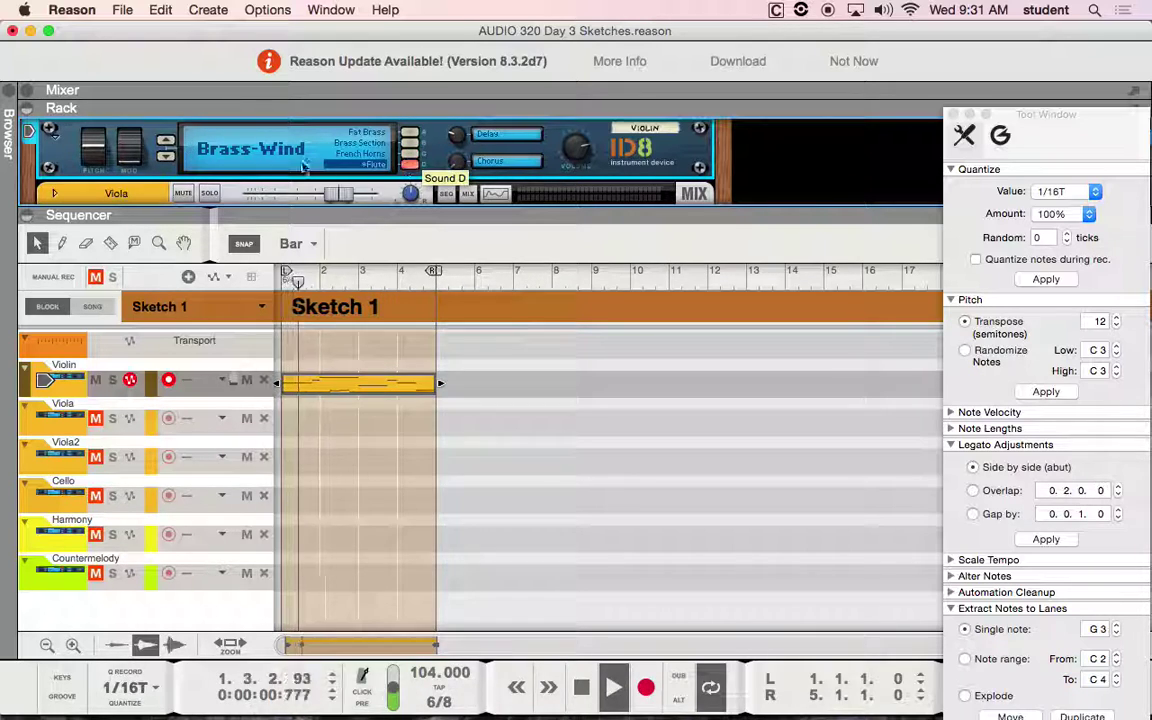
left_click(167, 156)
left_click(167, 156)
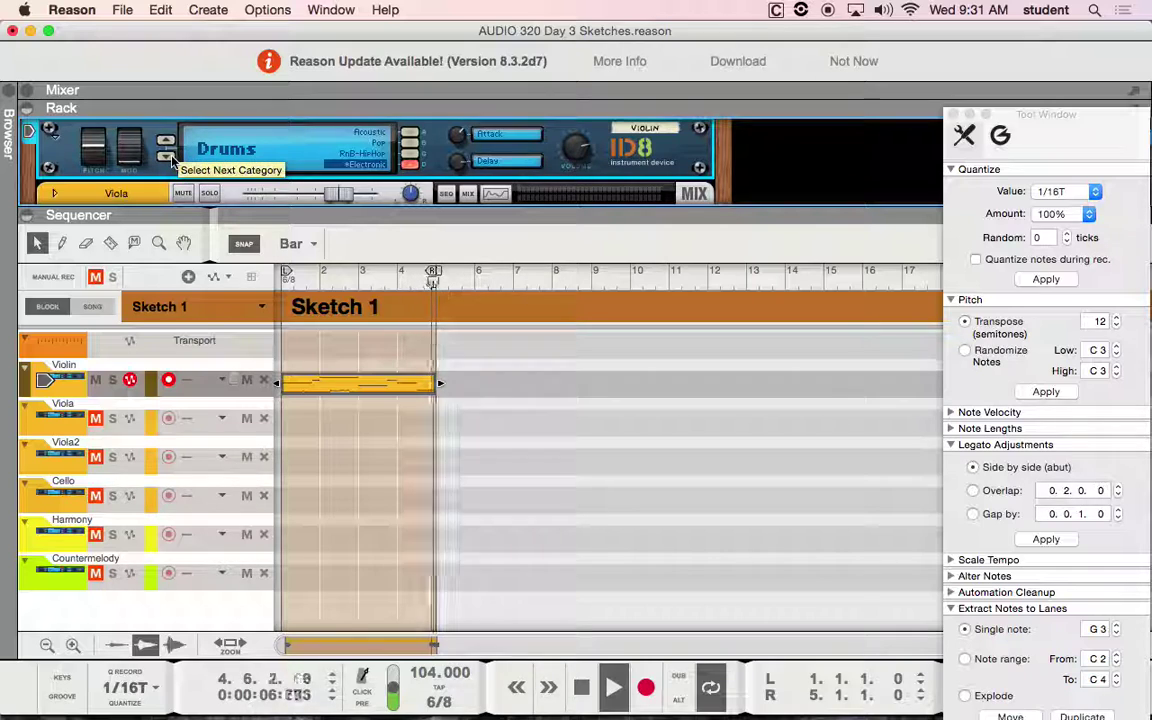
left_click(167, 156)
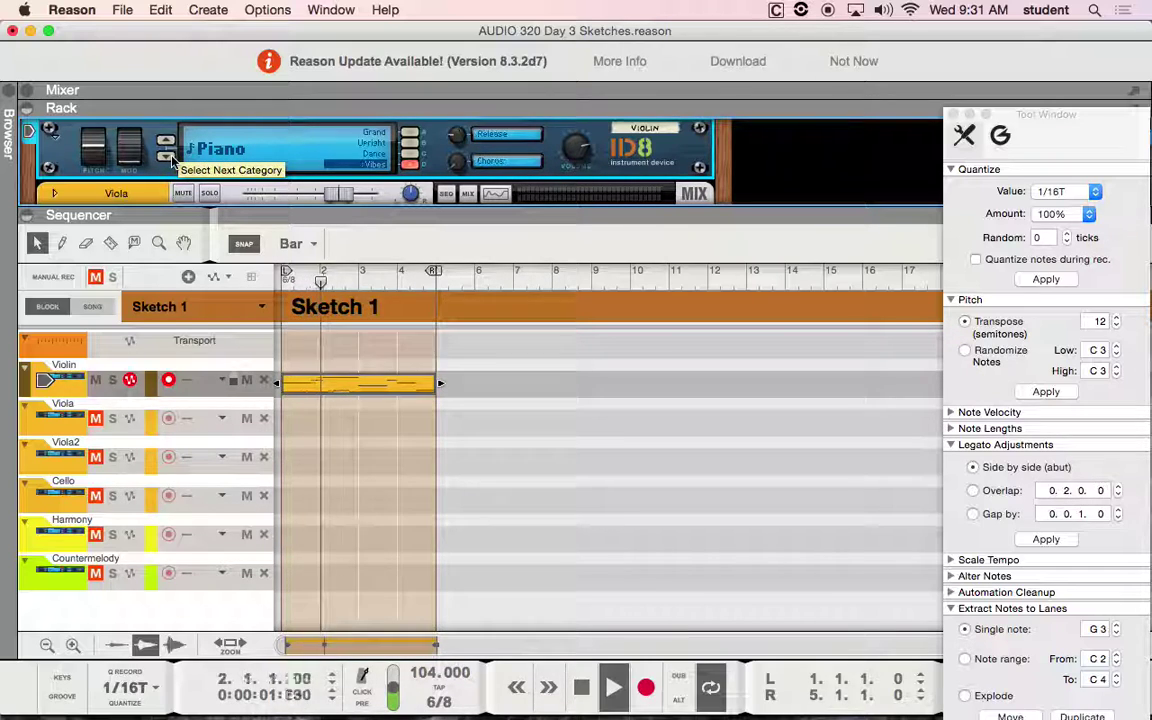
left_click(167, 156)
left_click(167, 156)
left_click(167, 156)
left_click(167, 156)
left_click(167, 156)
left_click(167, 156)
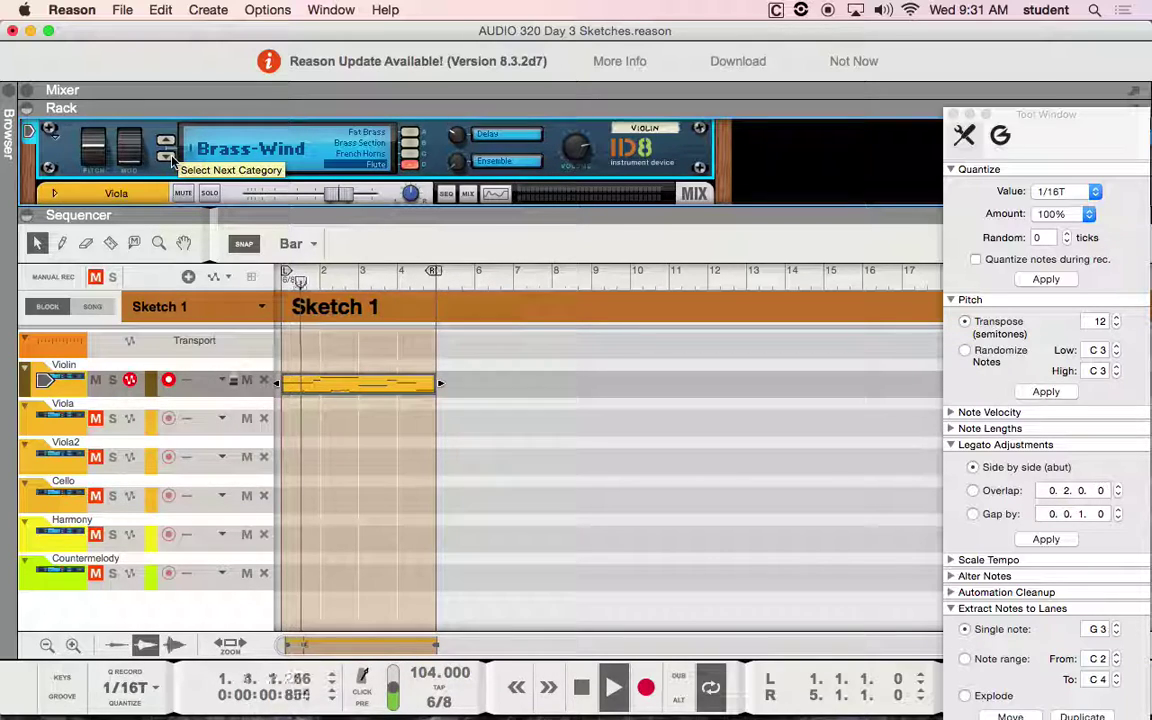
Step: Settle back on the Brass-Wind category, stop playback, and select the Violin melody clip
left_click(388, 153)
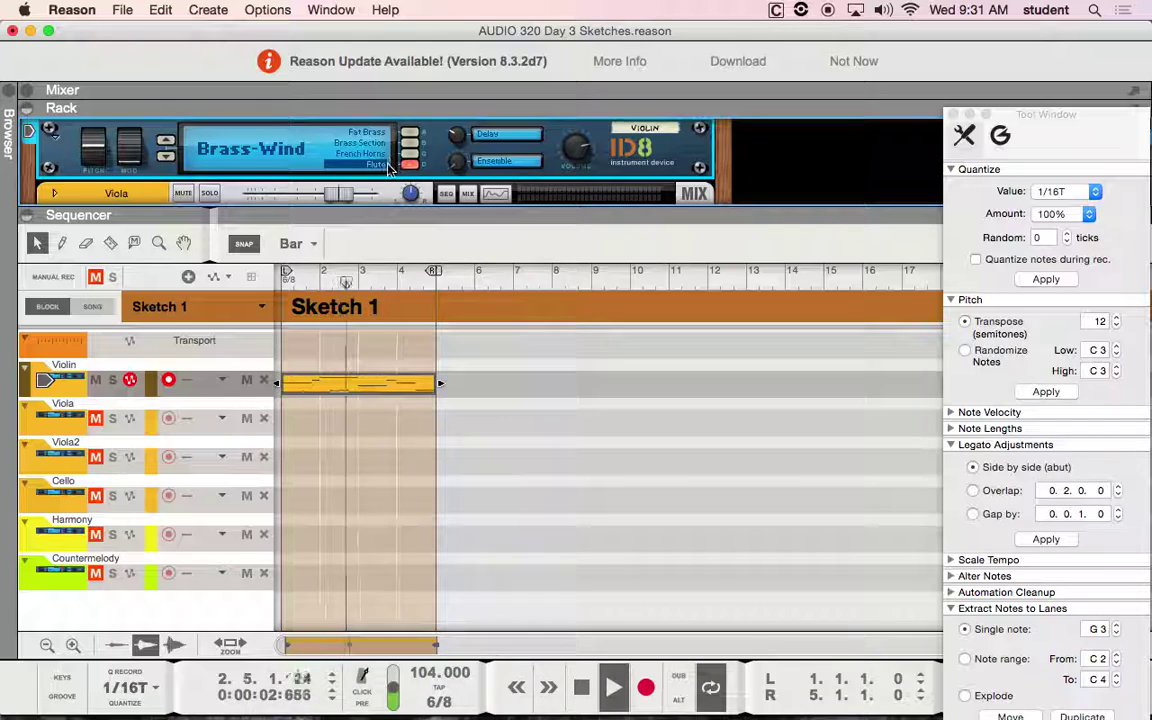
left_click(167, 157)
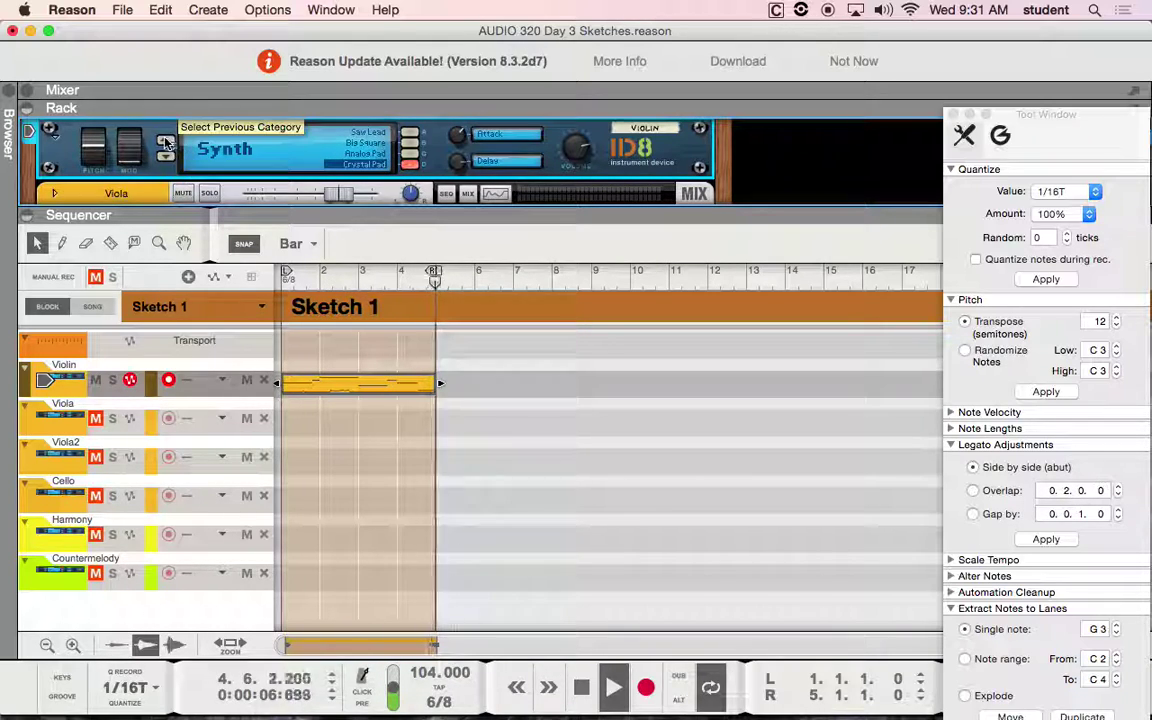
left_click(167, 141)
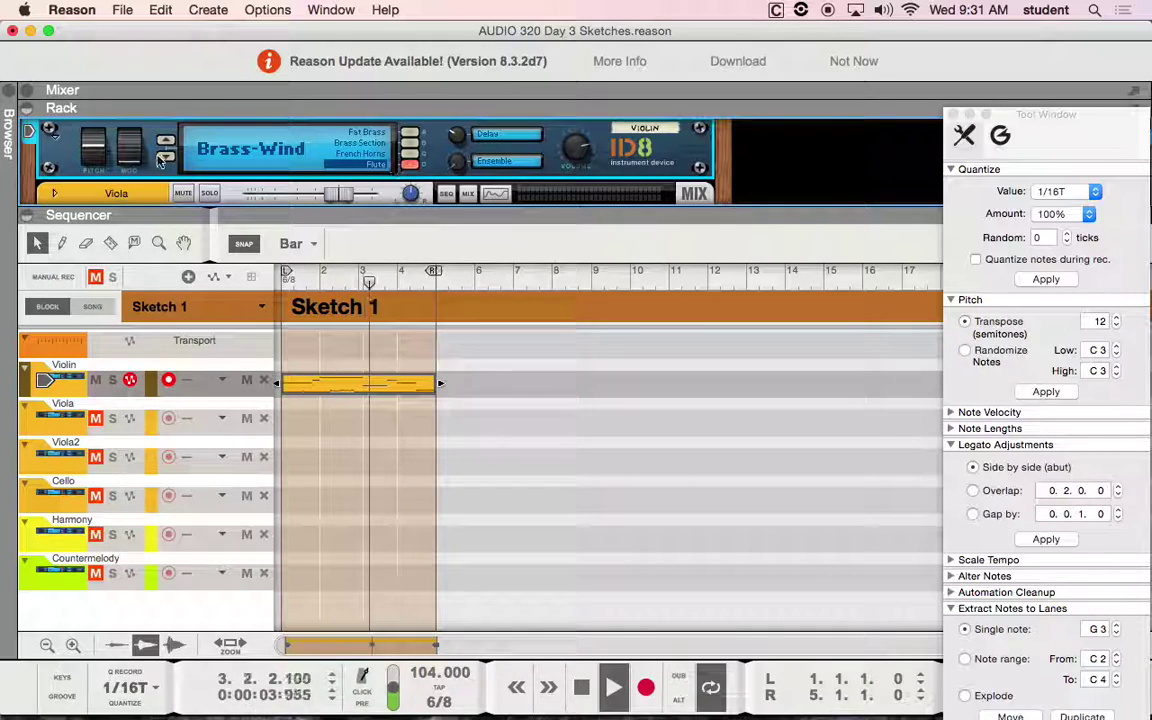
left_click(57, 580)
key("space")
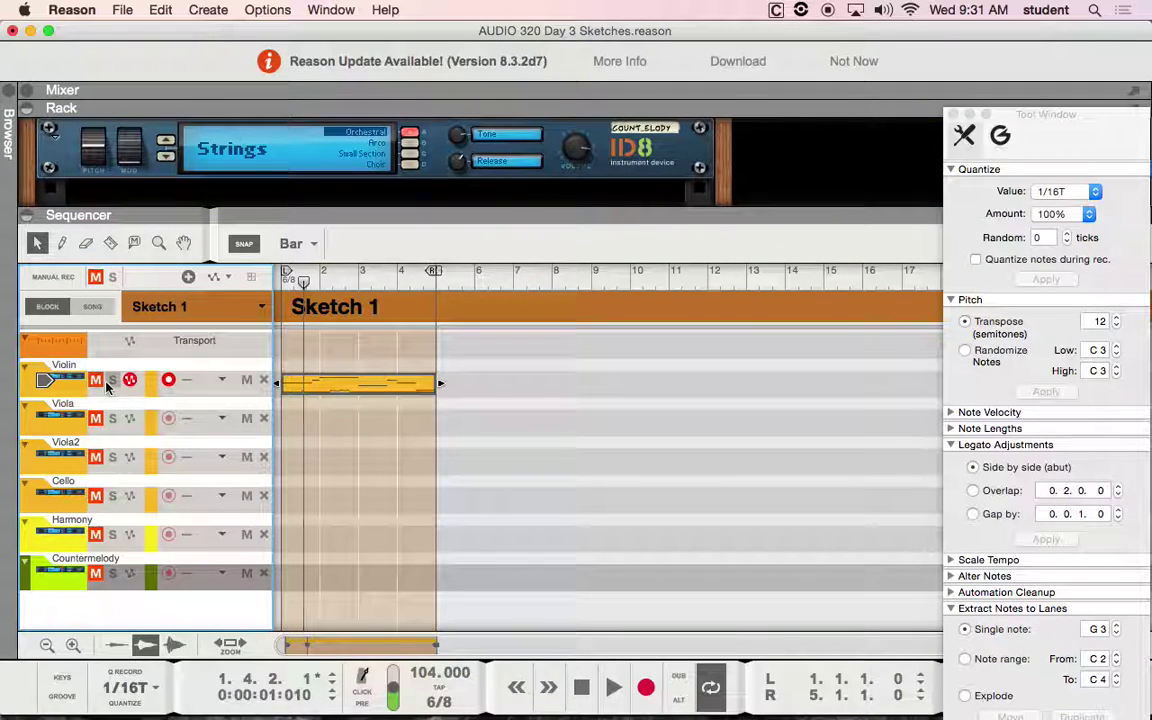
left_click(297, 389)
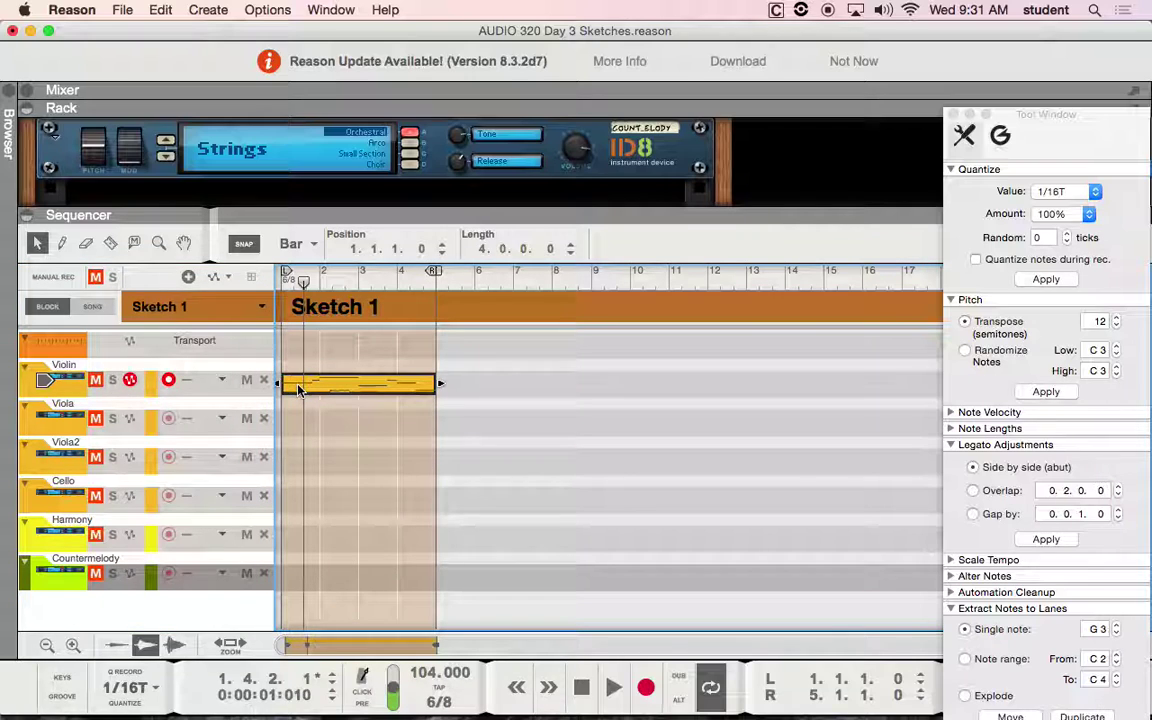
Step: Create a new NN-XT sampler instrument in the rack
left_click(208, 10)
left_click(218, 46)
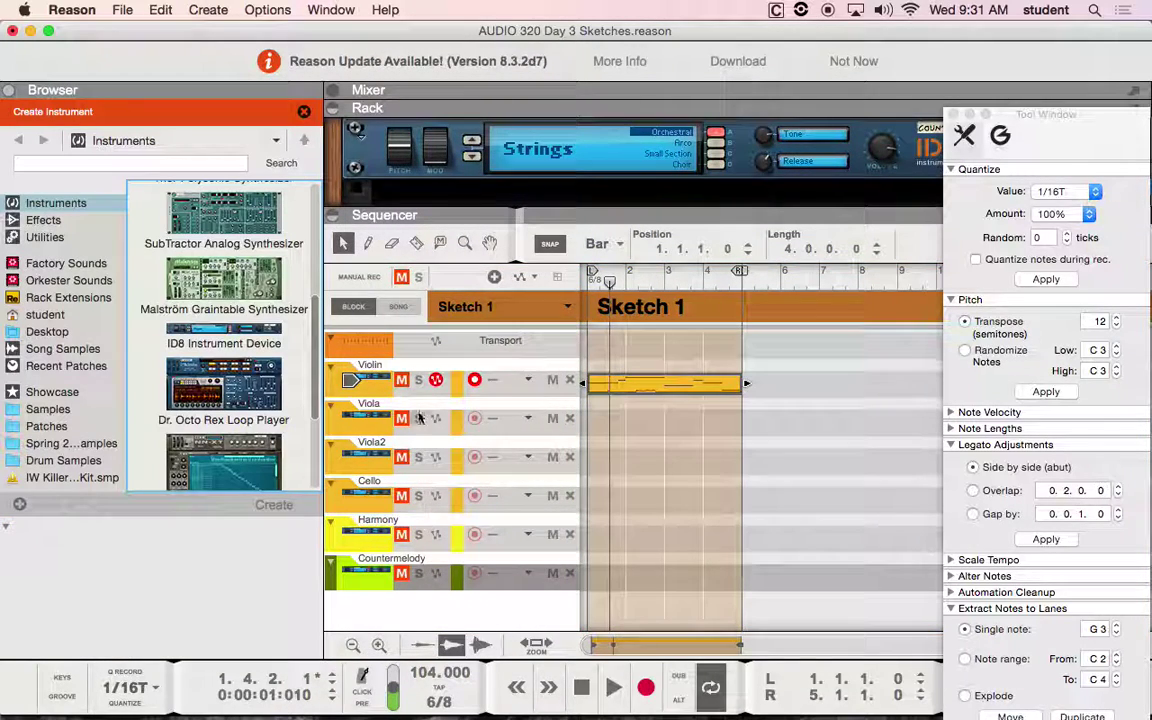
left_click_drag(222, 460, 420, 160)
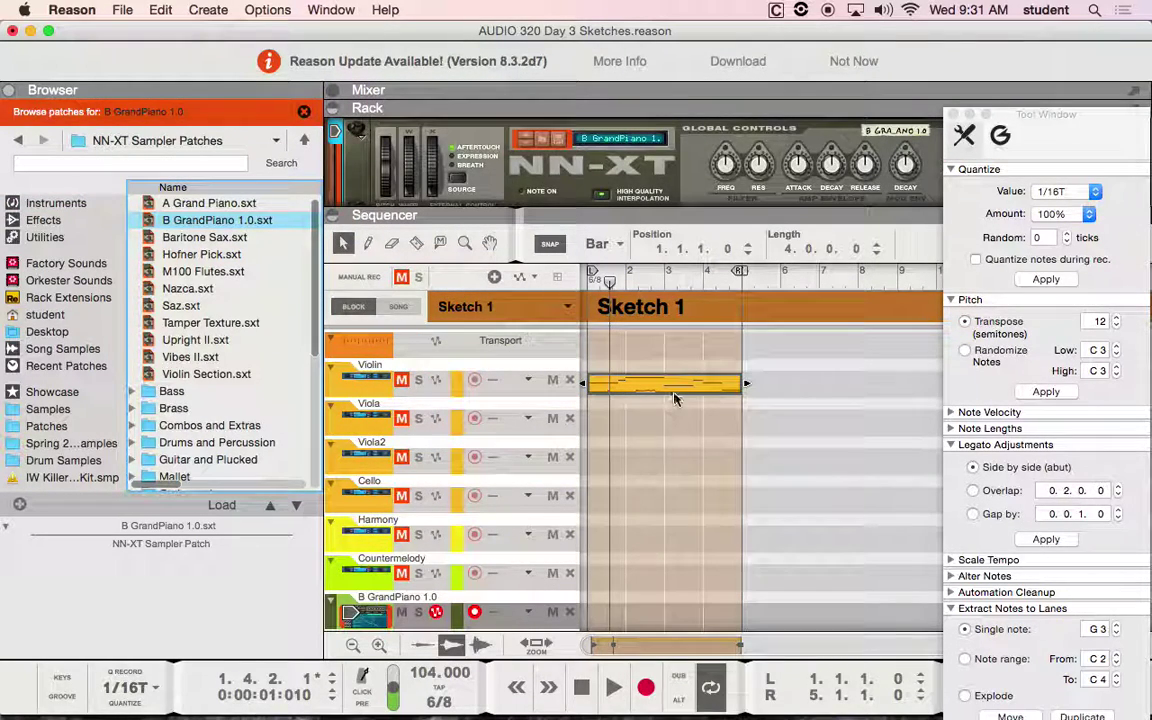
Step: Move the melody clip onto the new track and load the Hofner Pick patch
left_click_drag(673, 397, 657, 611)
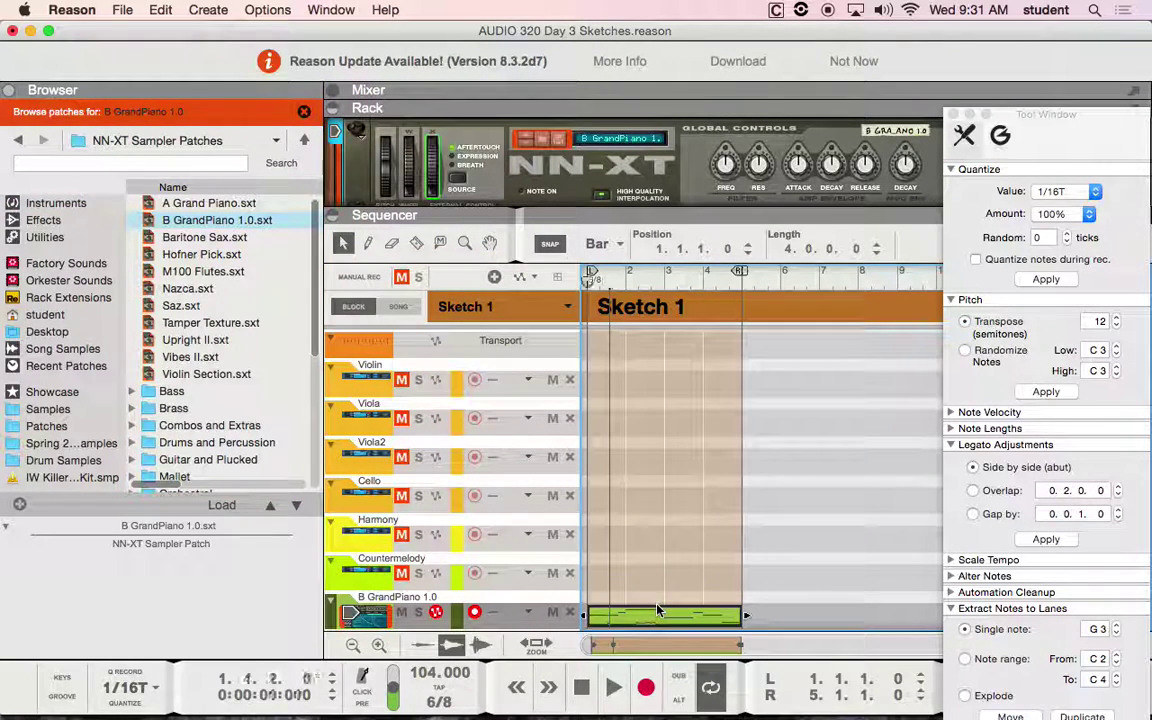
key("space")
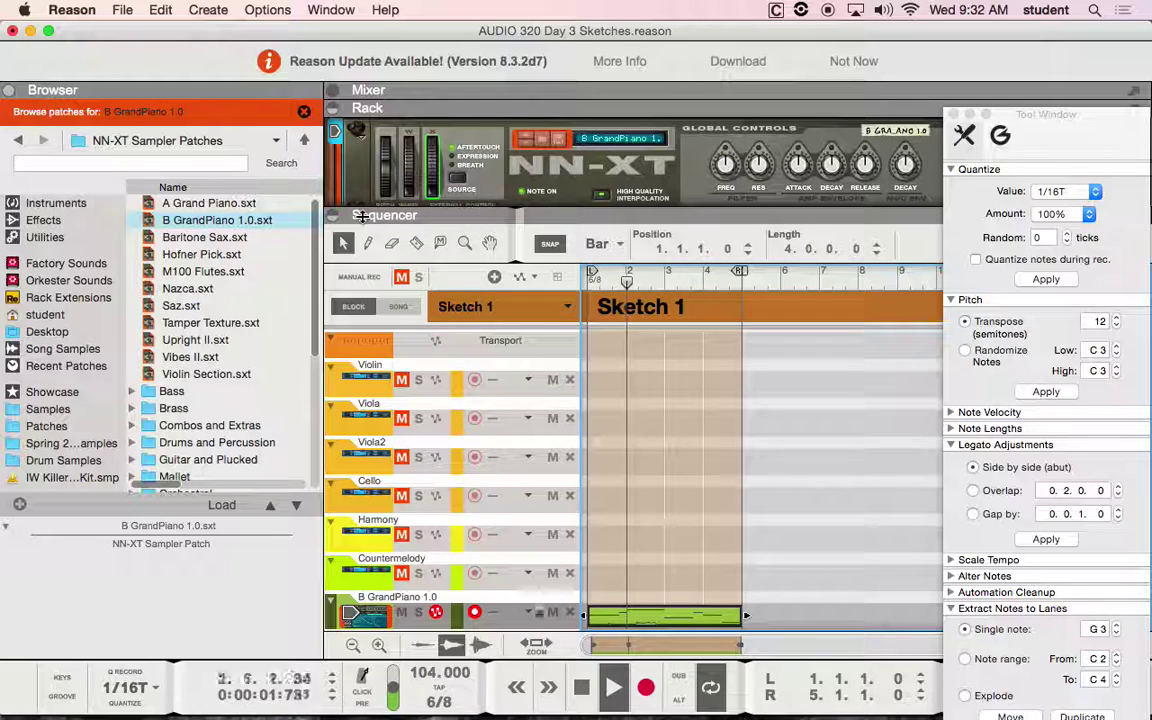
left_click(231, 253)
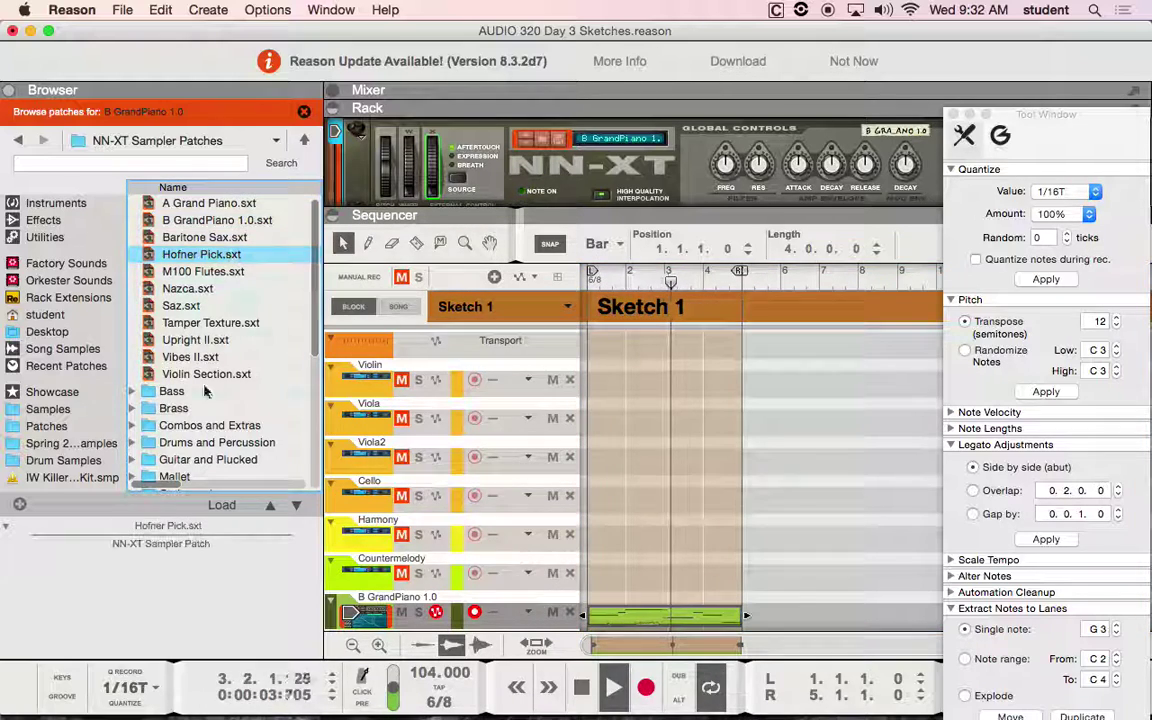
scroll(240, 360, "down", 3)
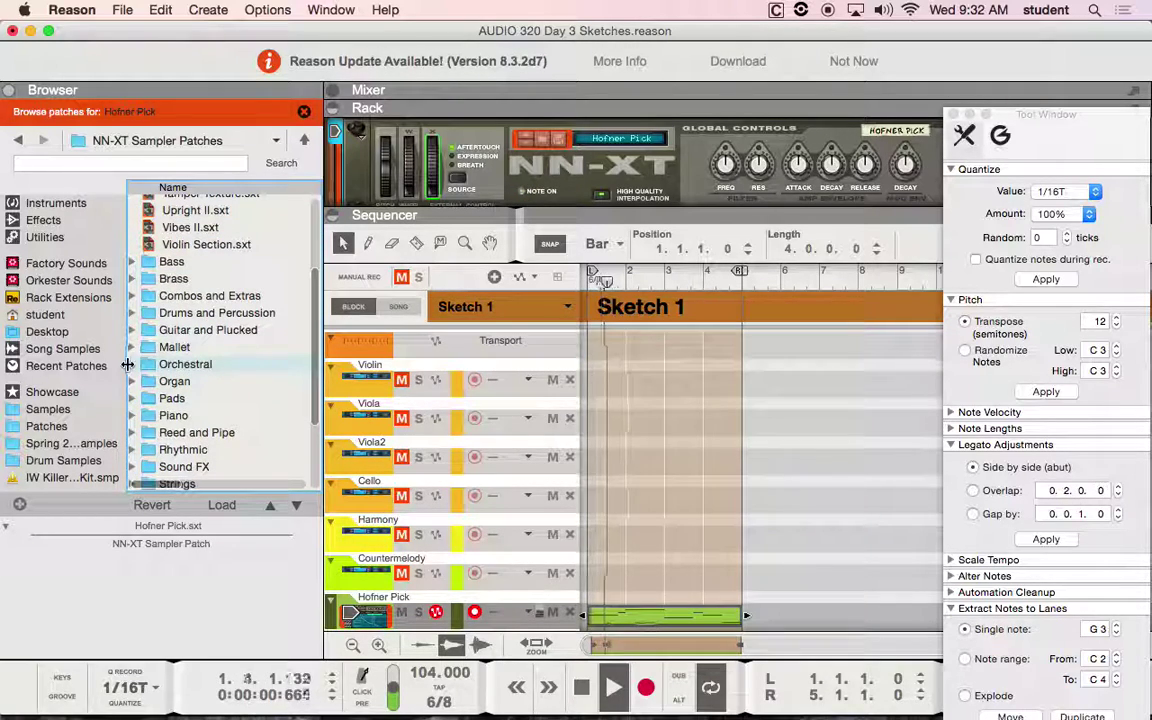
Step: Audition the Orkester Woodwinds bass clarinet patches BCL Long lite, Long, Shrek, Stacc lite and Stacc
left_click(68, 280)
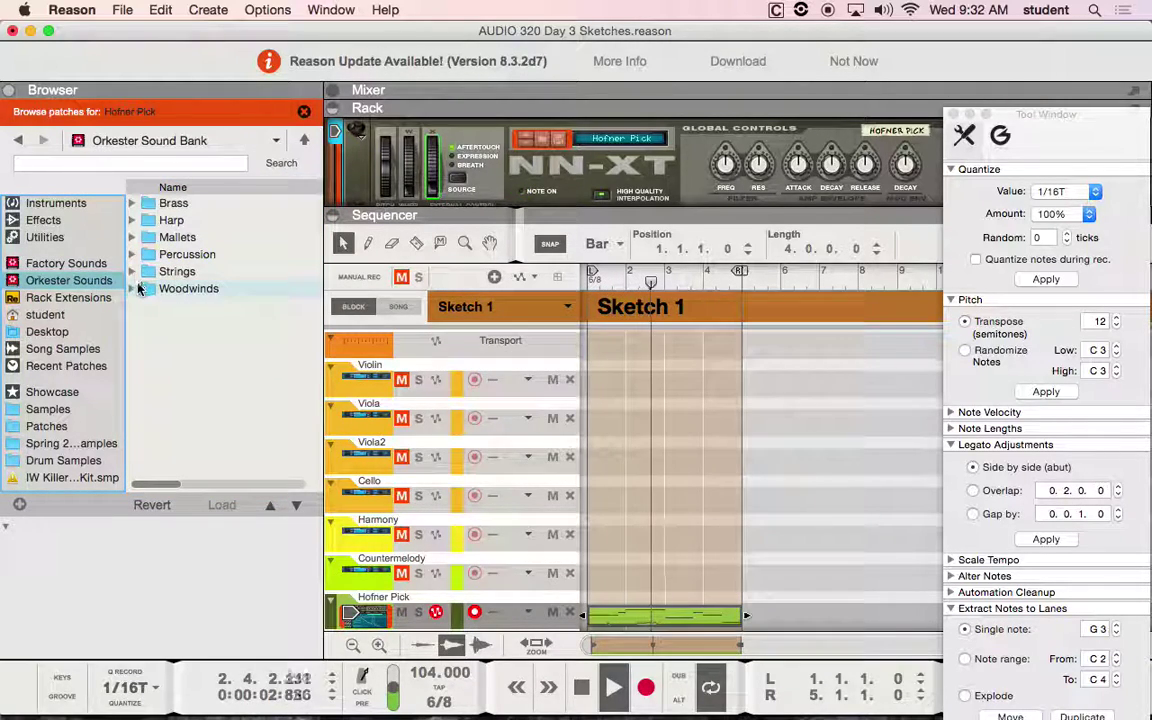
left_click(131, 288)
left_click(175, 309)
double_click(175, 309)
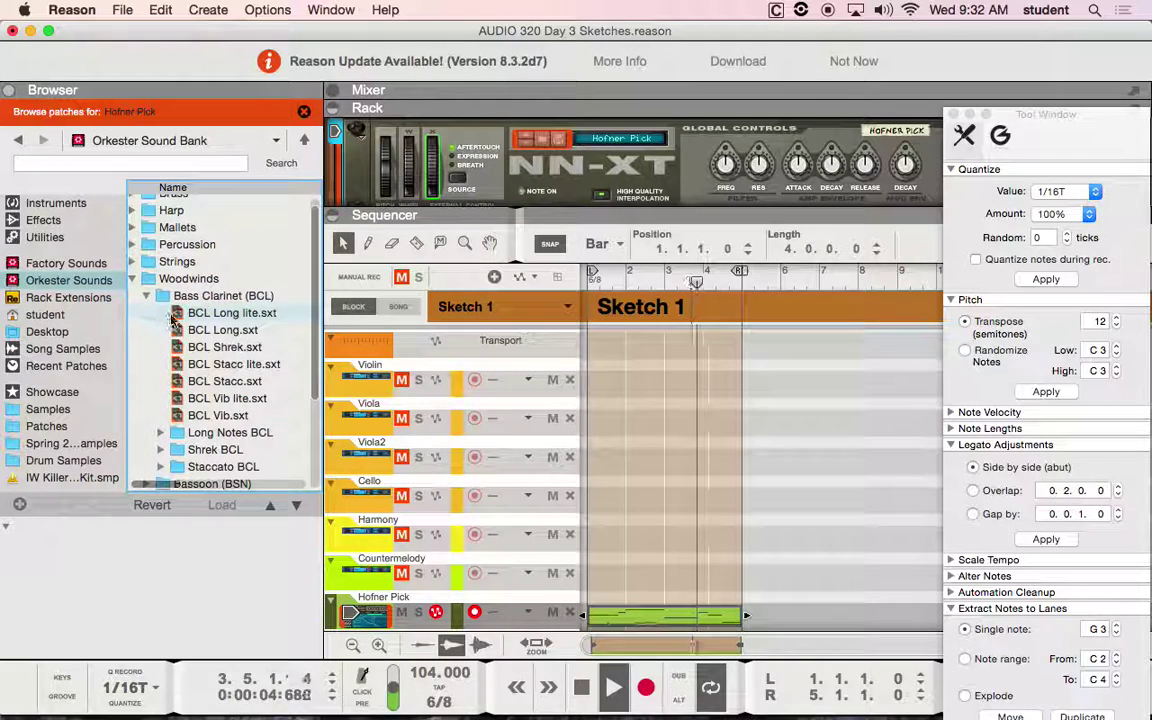
left_click(176, 314)
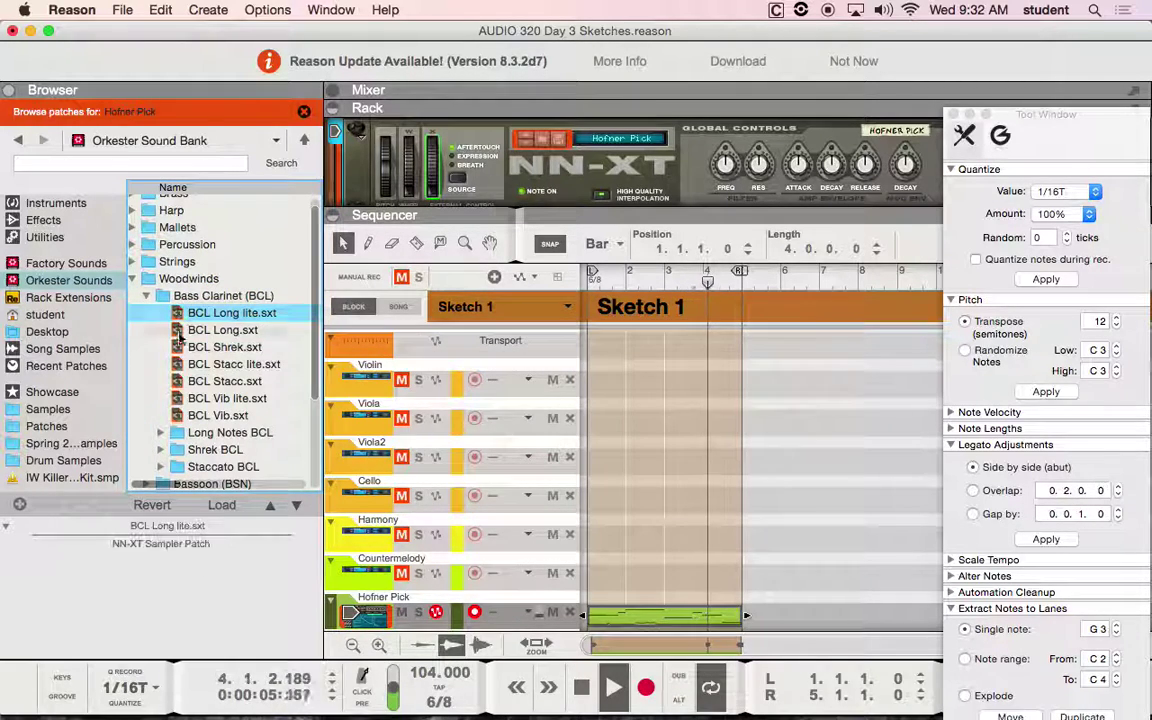
left_click(298, 508)
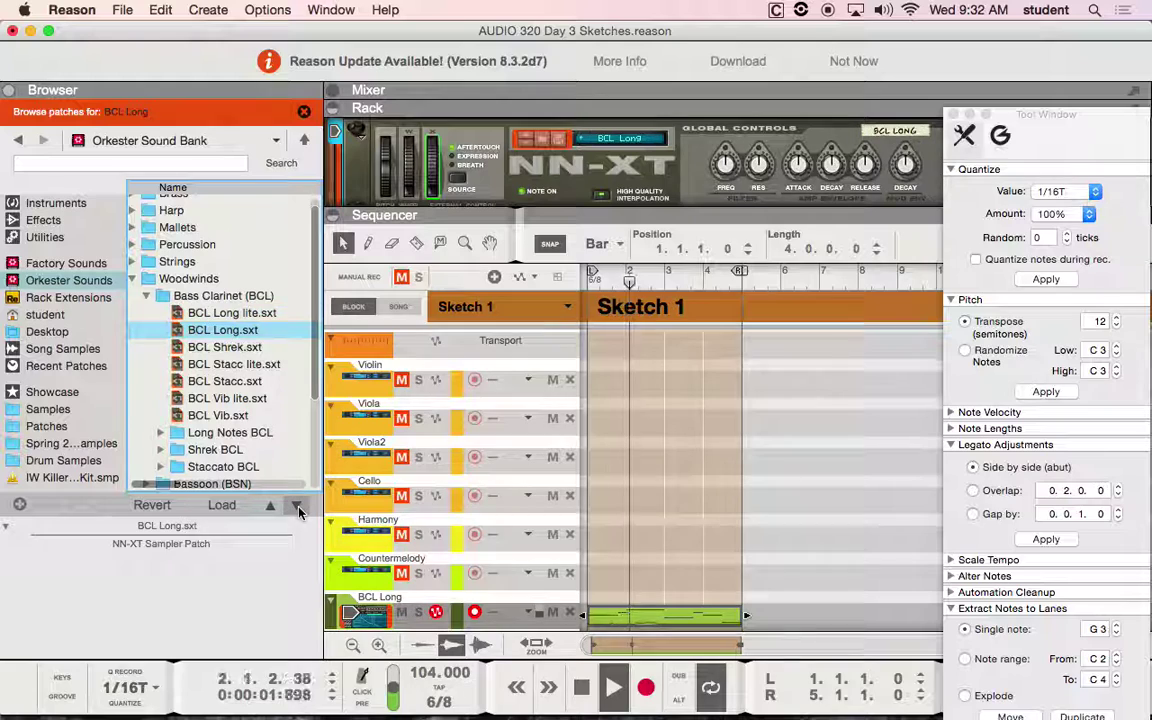
left_click(298, 508)
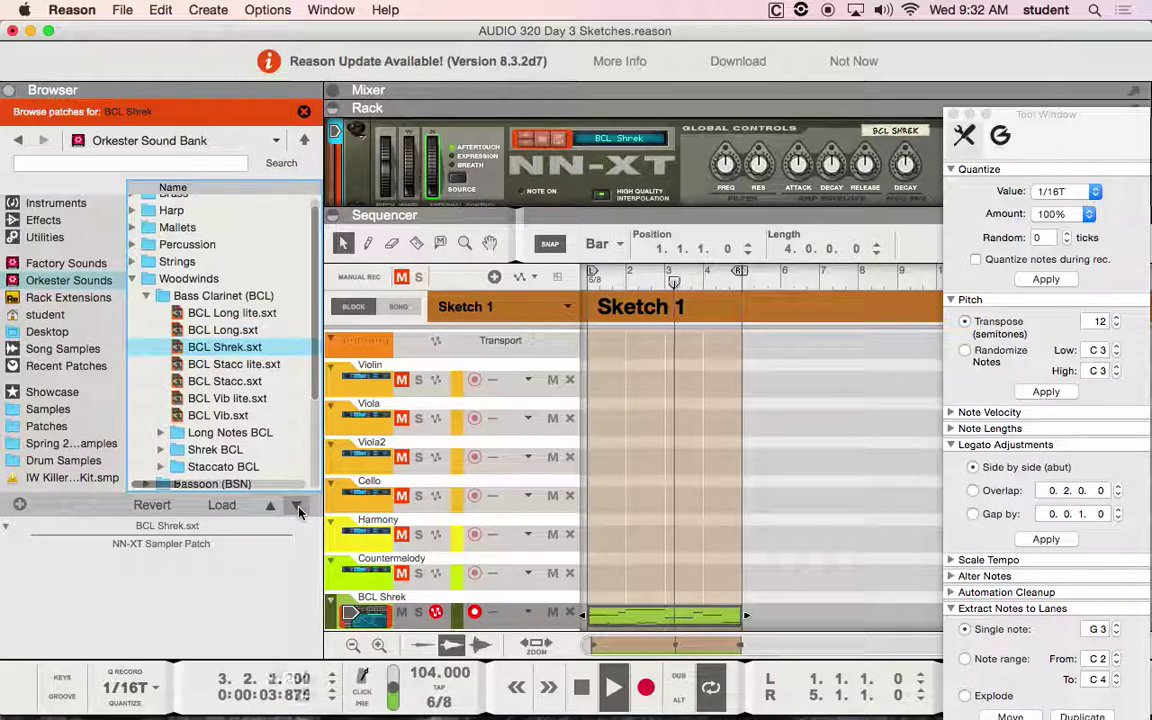
left_click(298, 508)
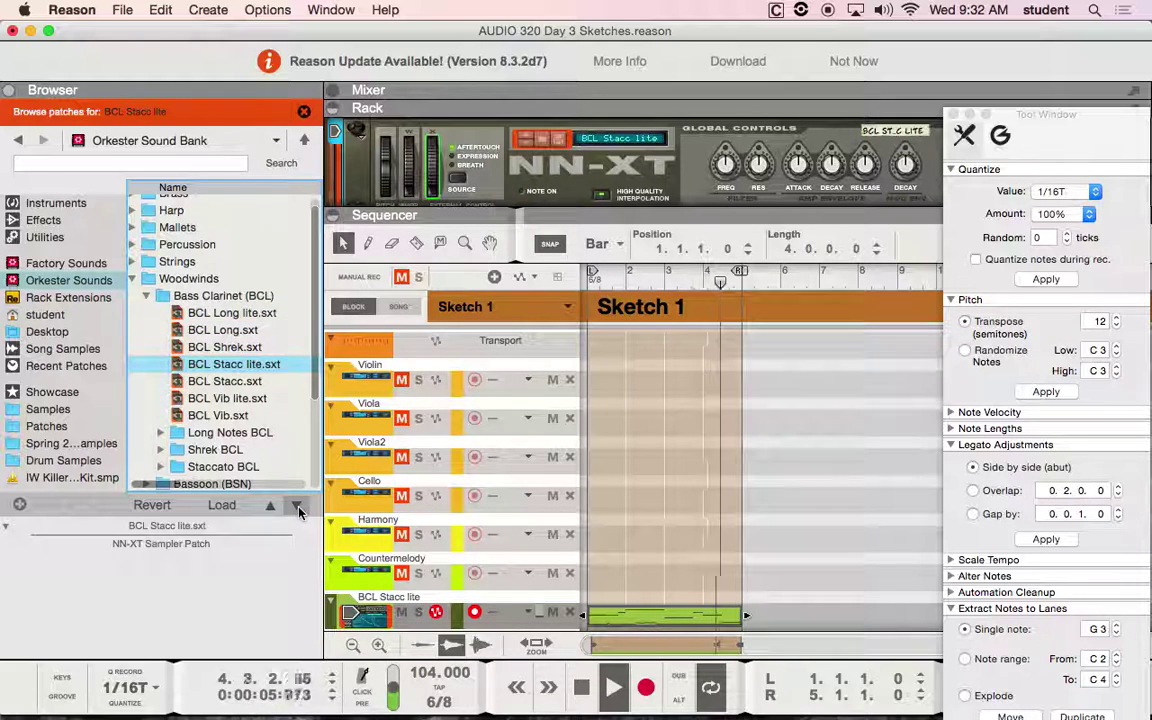
left_click(298, 508)
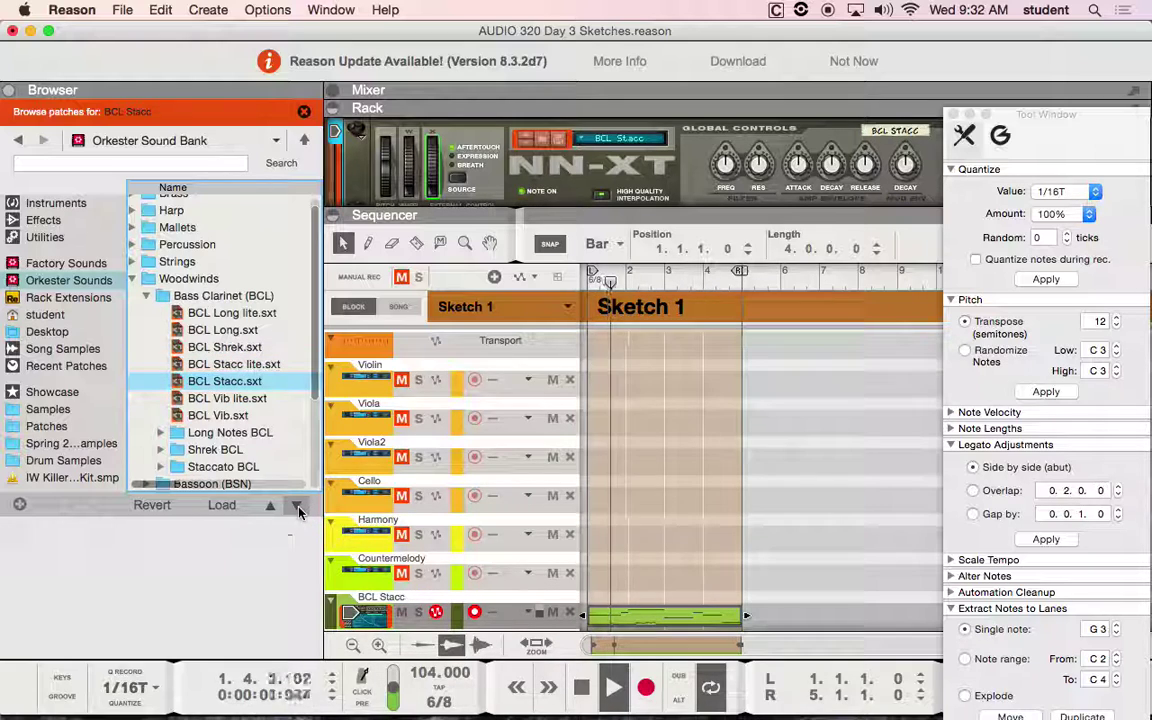
Step: Expand the Bassoon (BSN) folder and load the BSN Vib lite patch
scroll(314, 388, "down", 2)
scroll(314, 388, "down", 2)
left_click(147, 406)
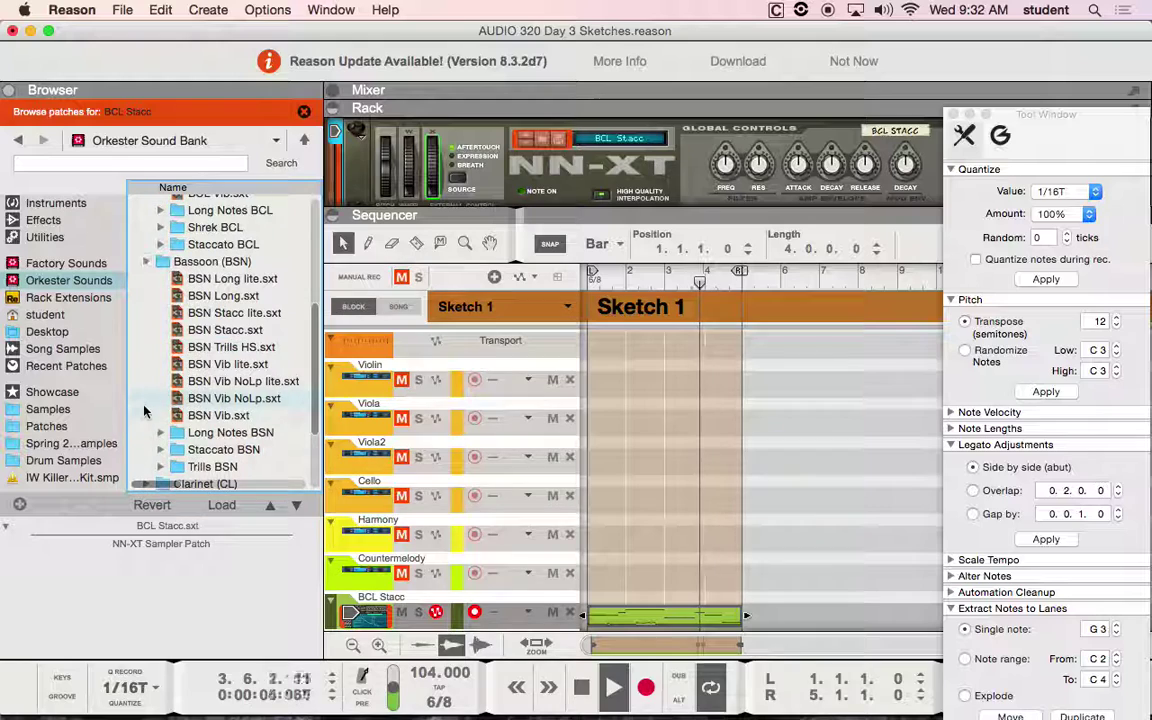
left_click(205, 364)
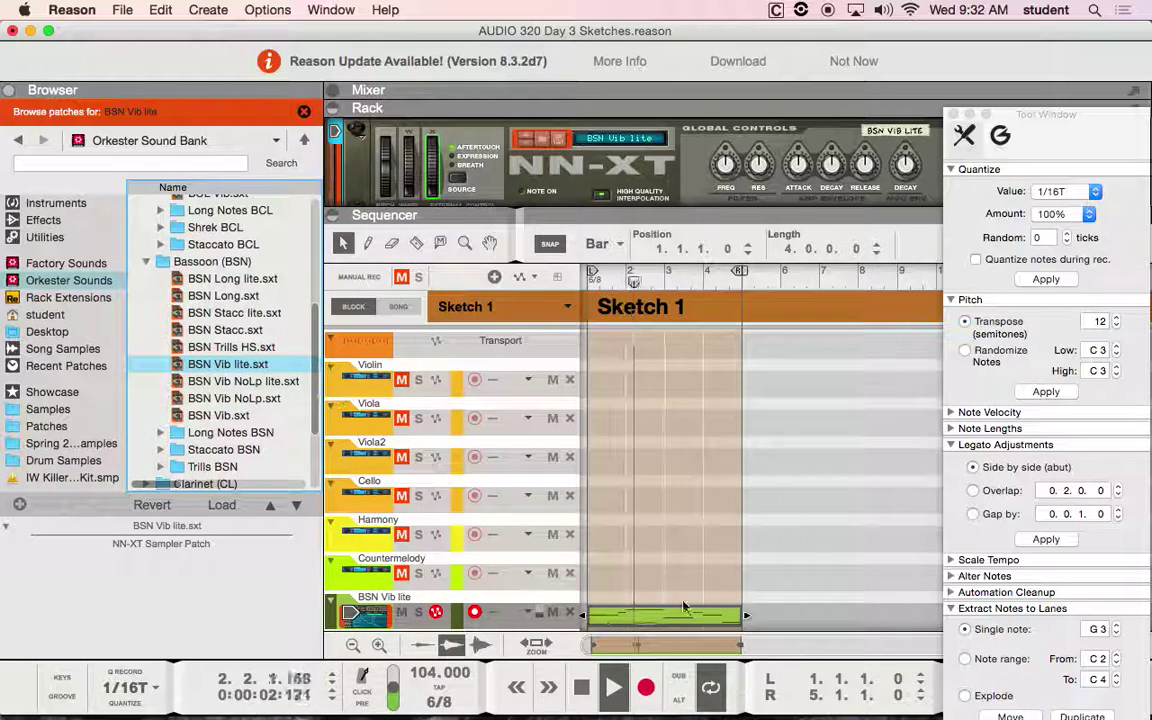
left_click(1103, 323)
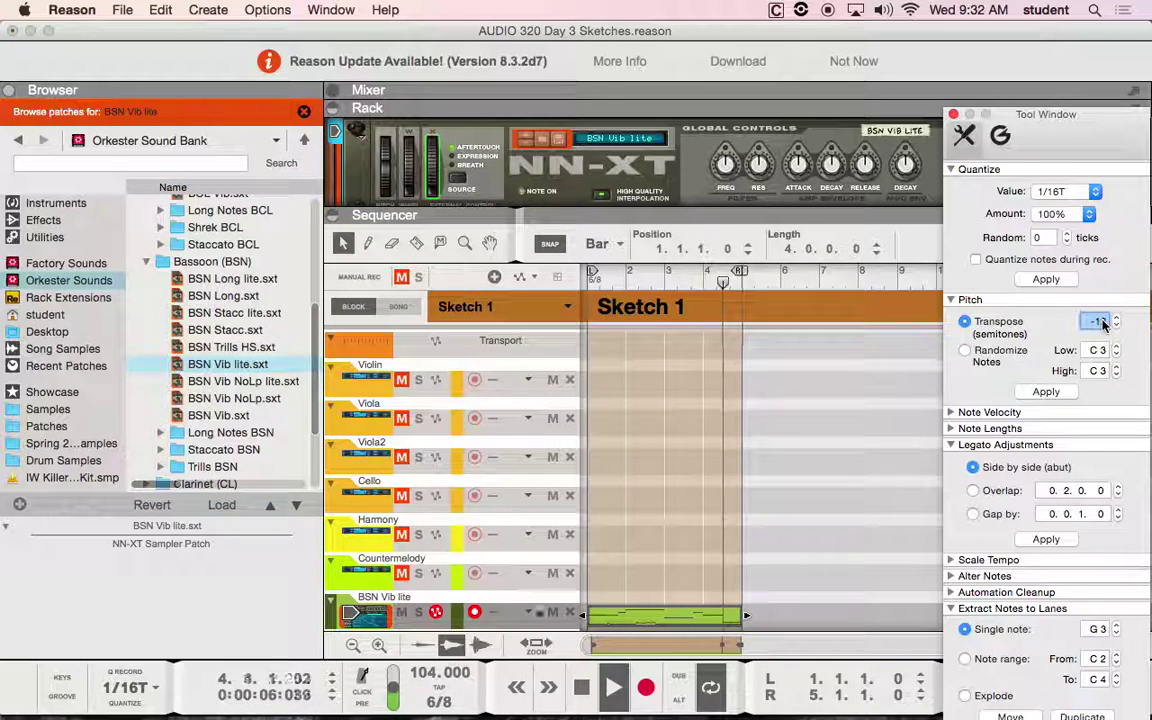
Step: Apply a -12 semitone transpose to the Sketch 1 melody notes
left_click(1046, 391)
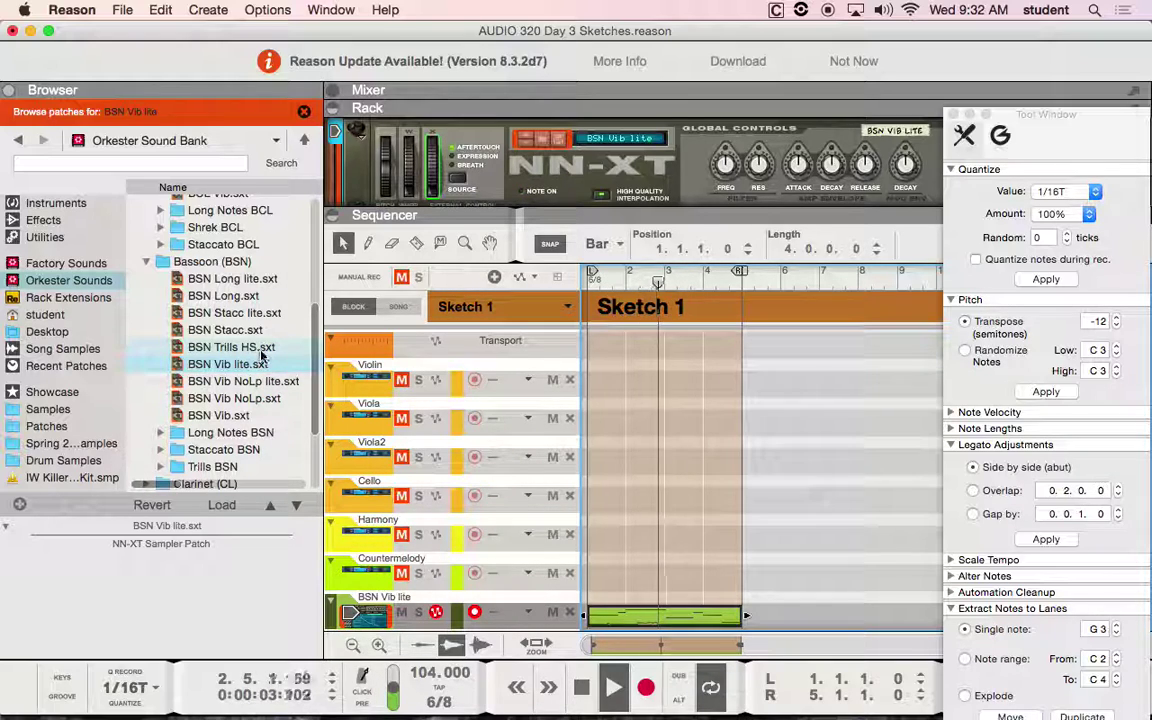
left_click(1046, 391)
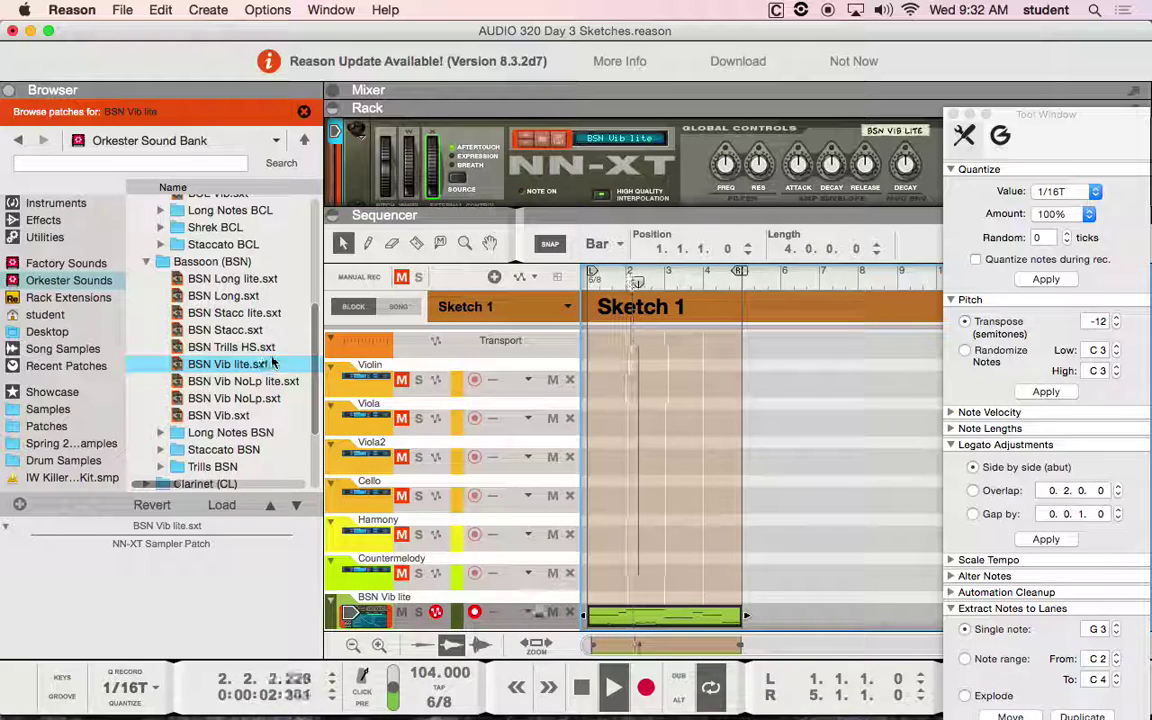
left_click_drag(313, 343, 313, 283)
Step: Try BCL Stacc lite and BCL Long lite, then load the Contra Bassoon patch CBN Long lite
left_click(278, 291)
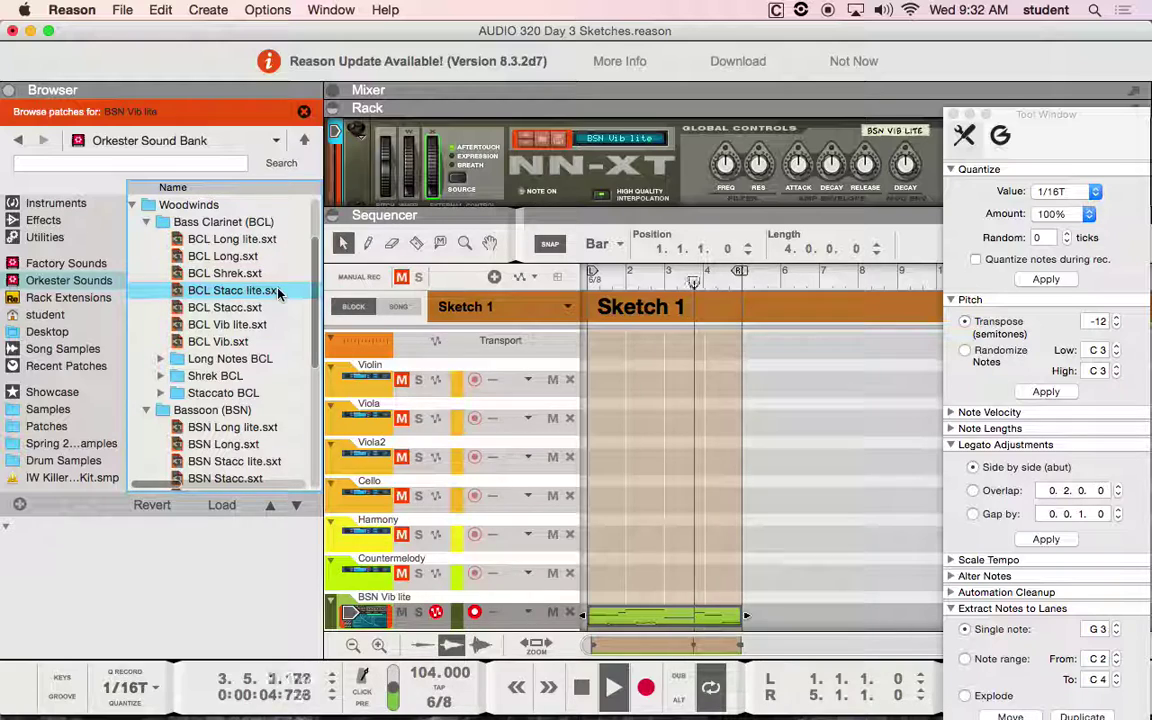
left_click(221, 505)
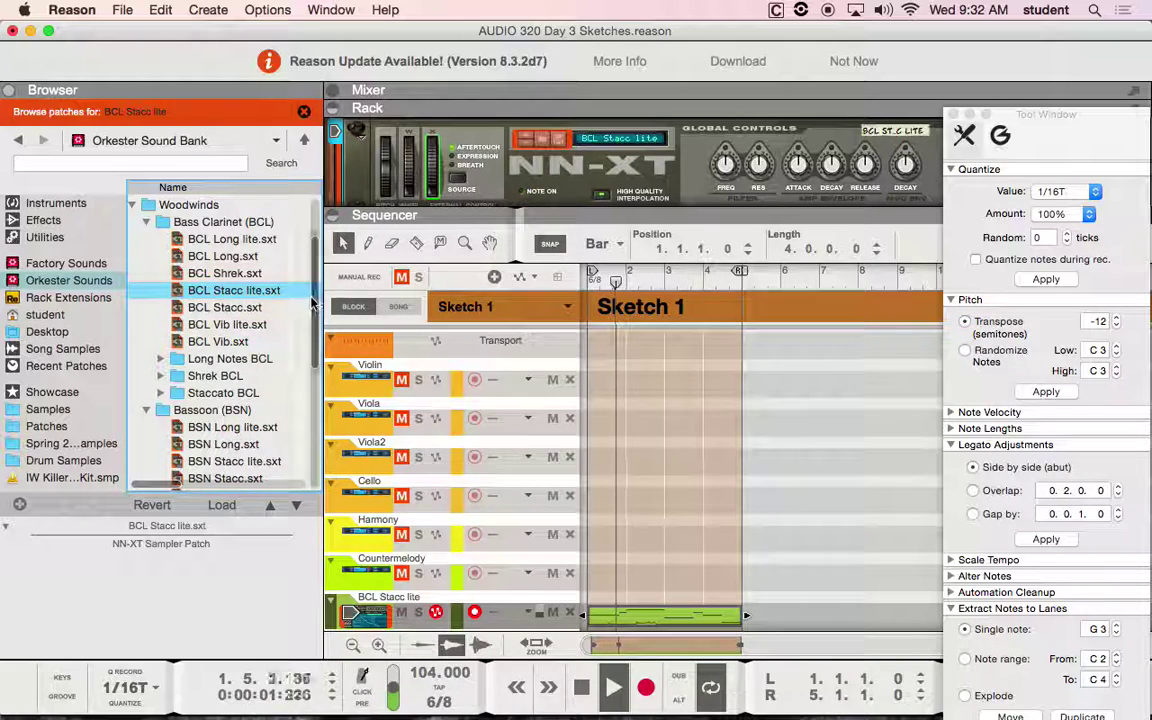
key("Up")
key("Up")
key("Up")
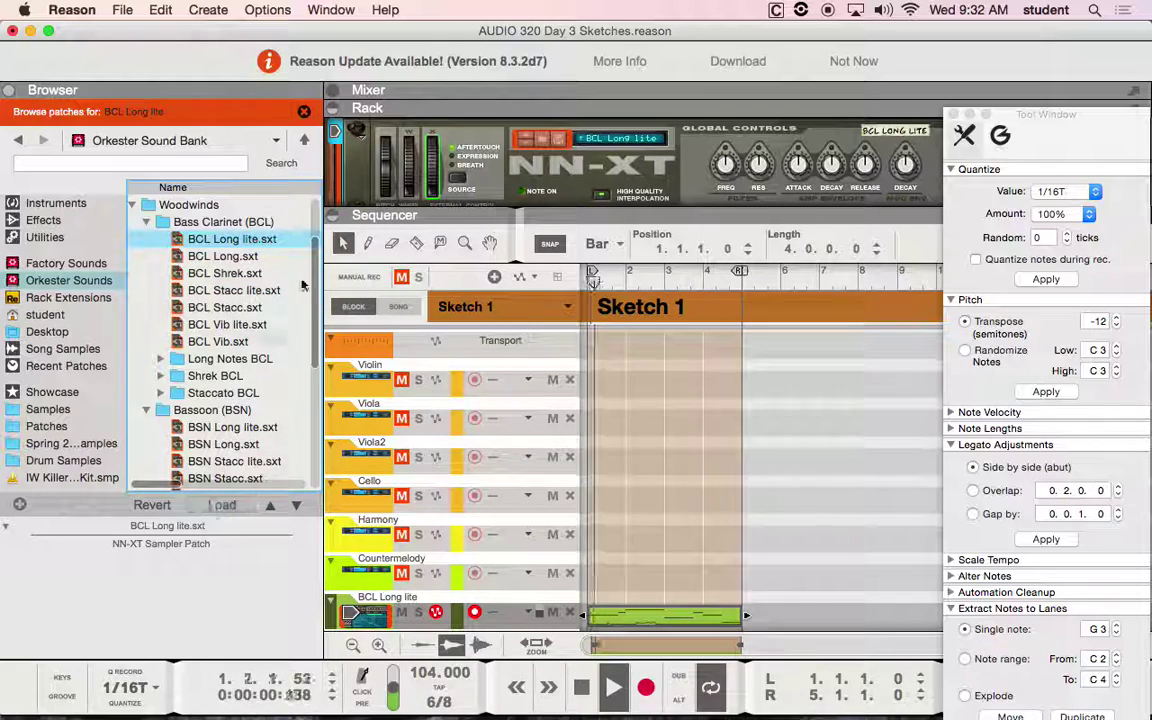
scroll(318, 292, "down", 1)
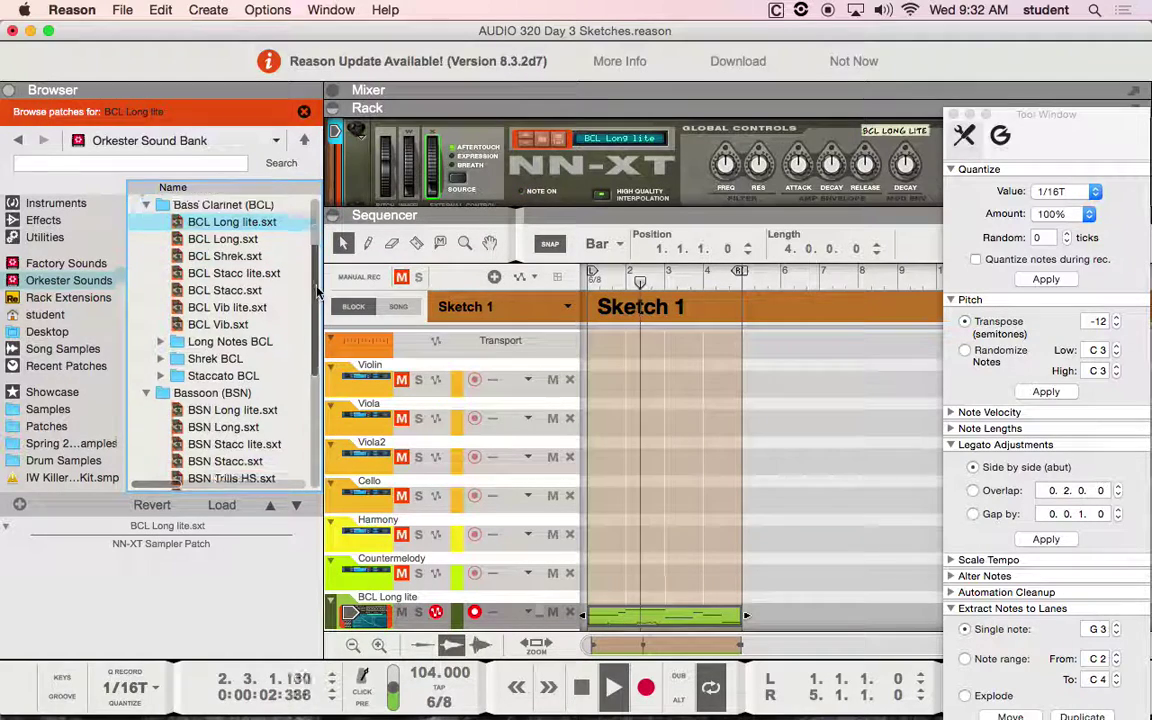
scroll(318, 292, "down", 13)
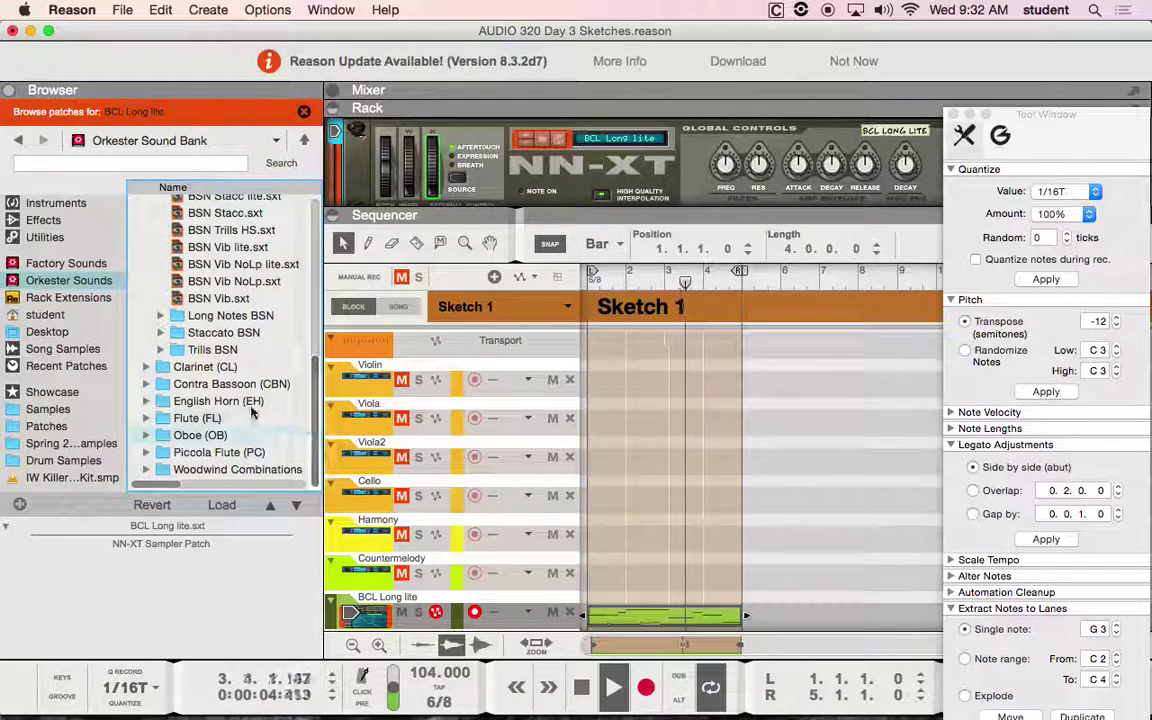
double_click(180, 366)
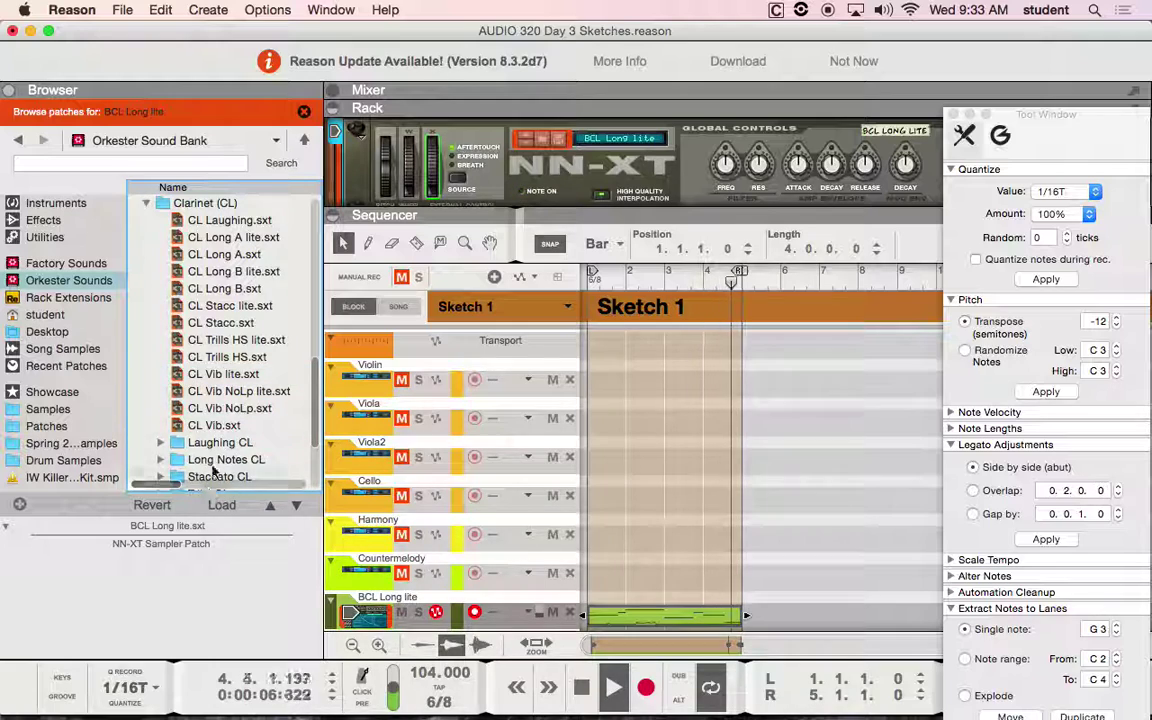
scroll(218, 464, "down", 5)
double_click(141, 432)
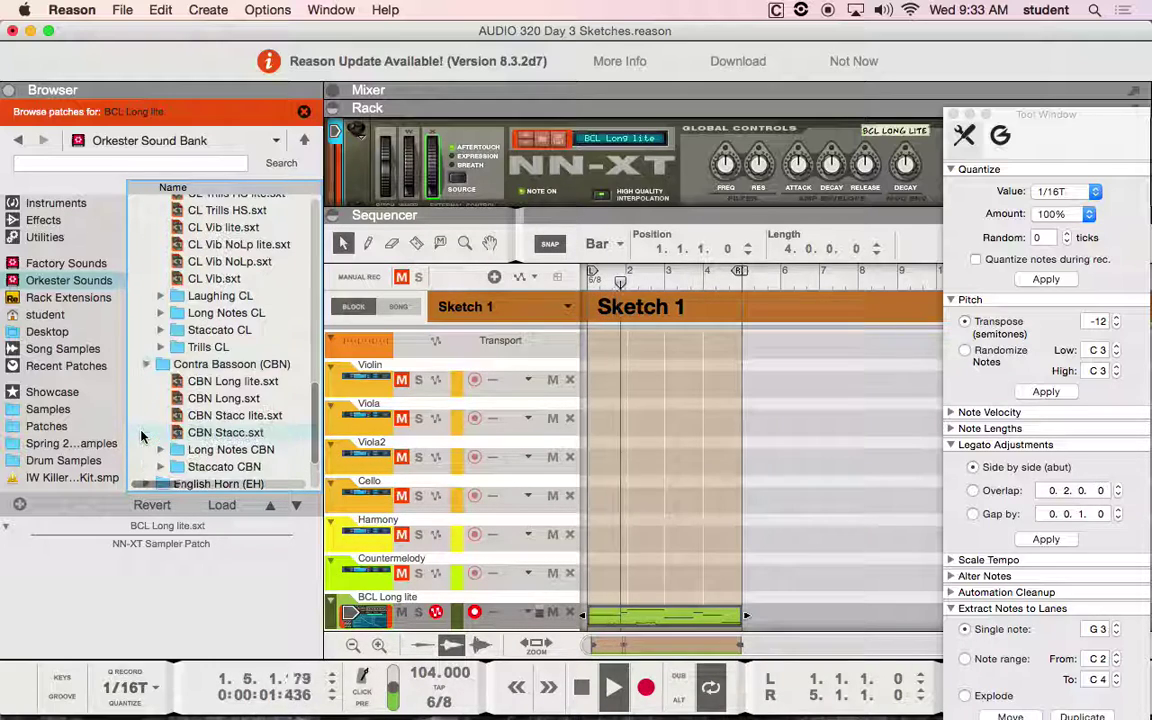
left_click(230, 381)
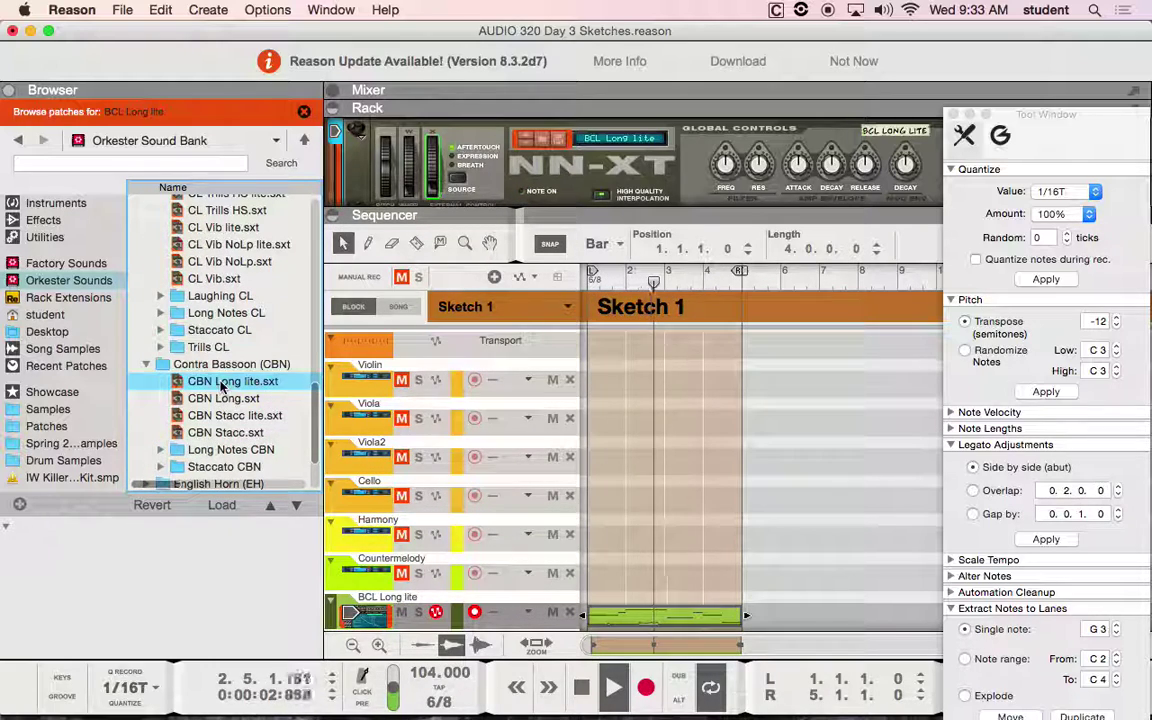
left_click(213, 507)
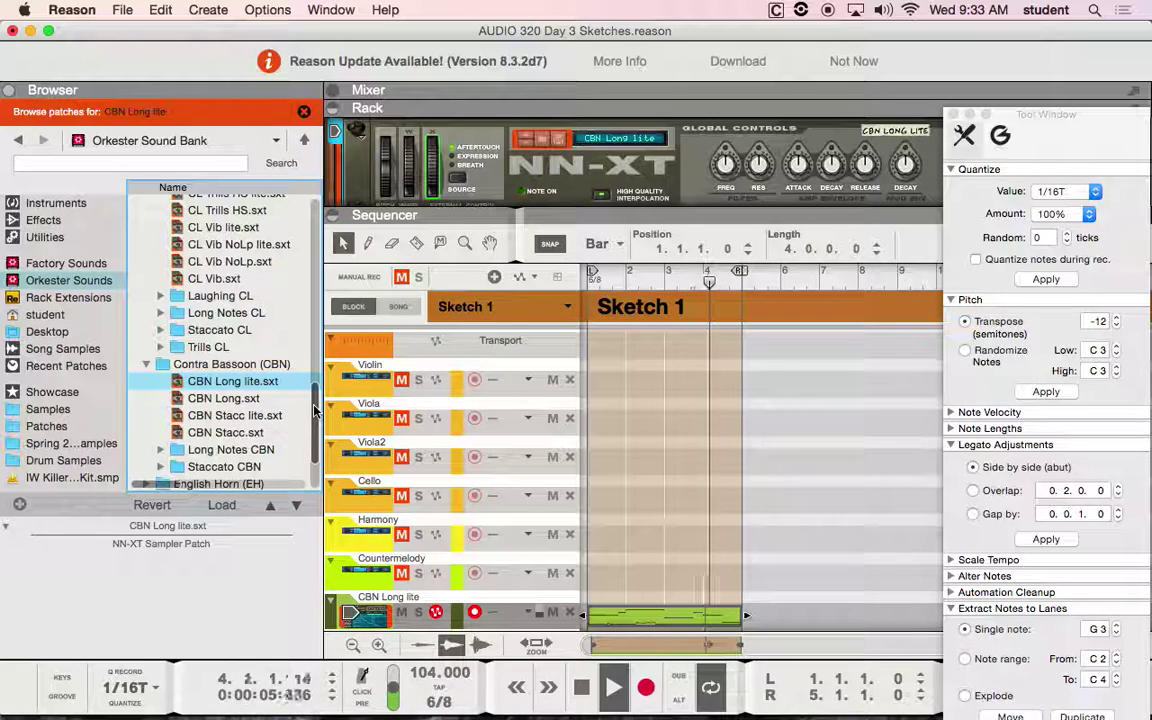
left_click(228, 508)
Step: Try transposing the melody up 12 semitones, then undo it, keeping -12
left_click(1023, 321)
left_click(1099, 320)
type("12")
left_click(1058, 392)
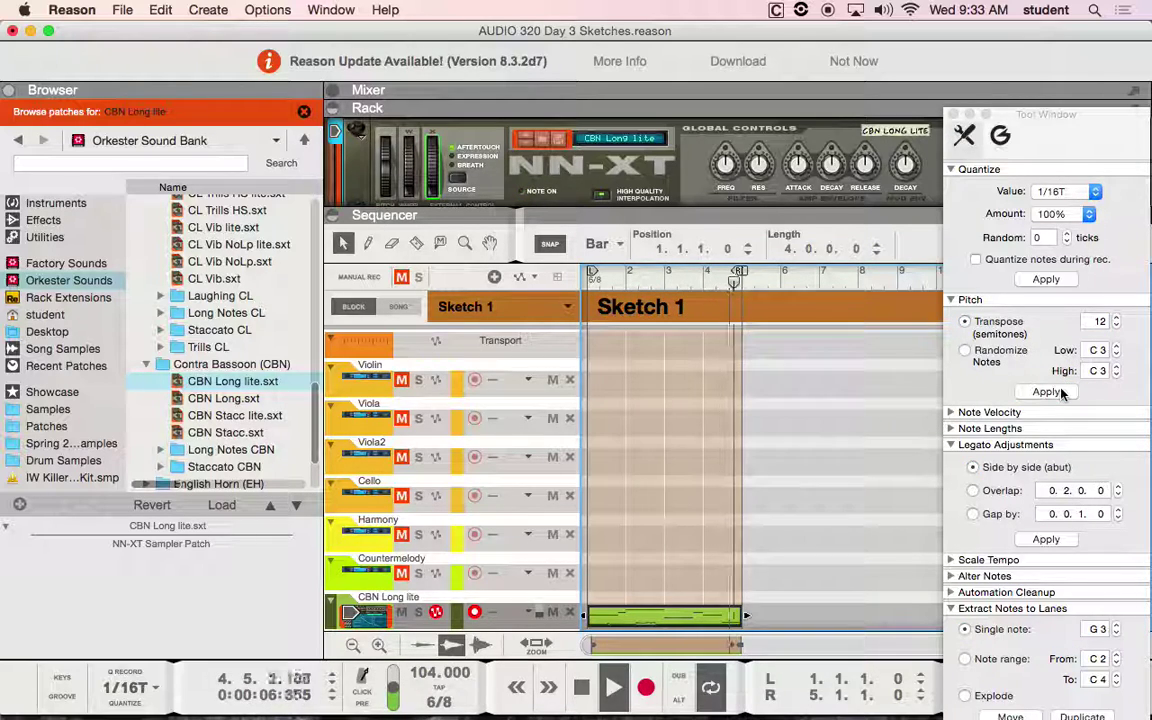
left_click(1058, 392)
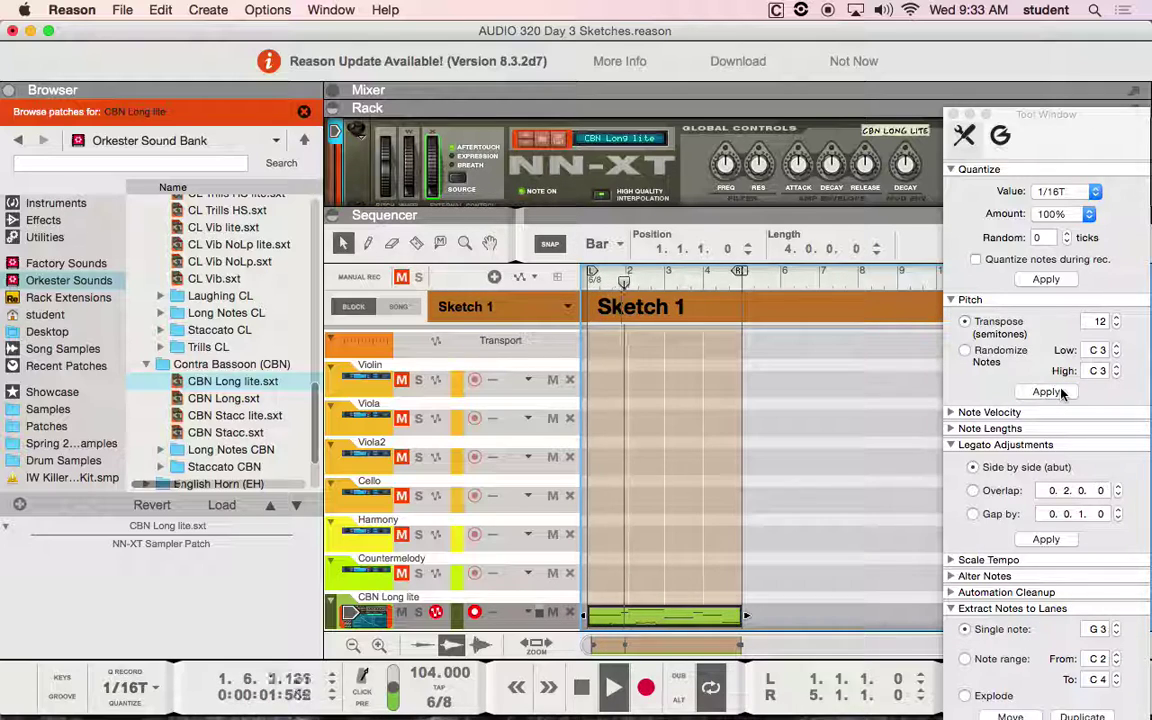
key("super+z")
key("super+z")
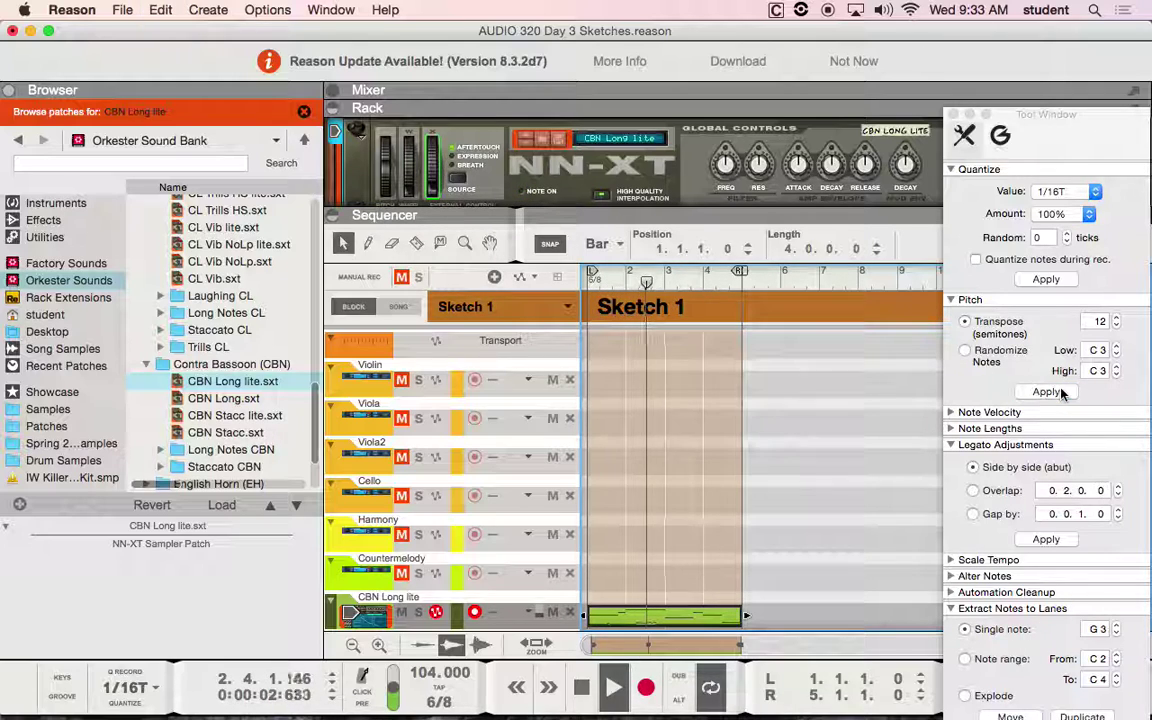
left_click(1100, 323)
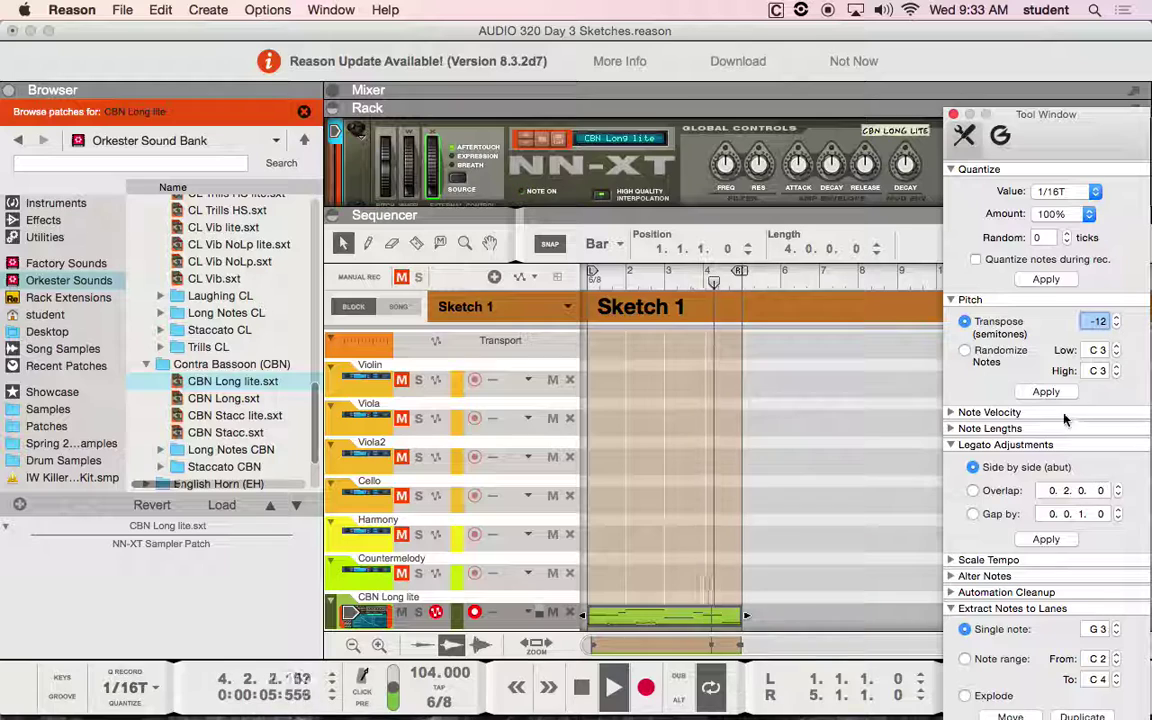
left_click(851, 489)
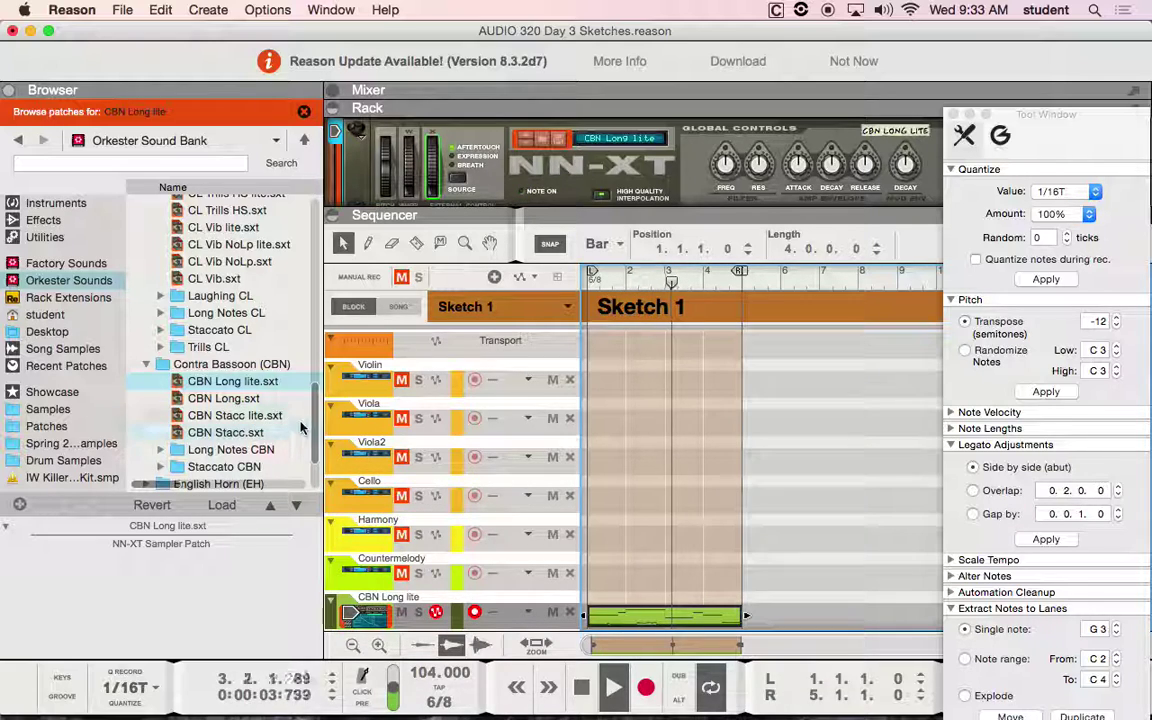
Step: Load the English Horn patch EH Long lite and transpose the melody up 12 semitones
scroll(300, 430, "down", 5)
left_click(146, 402)
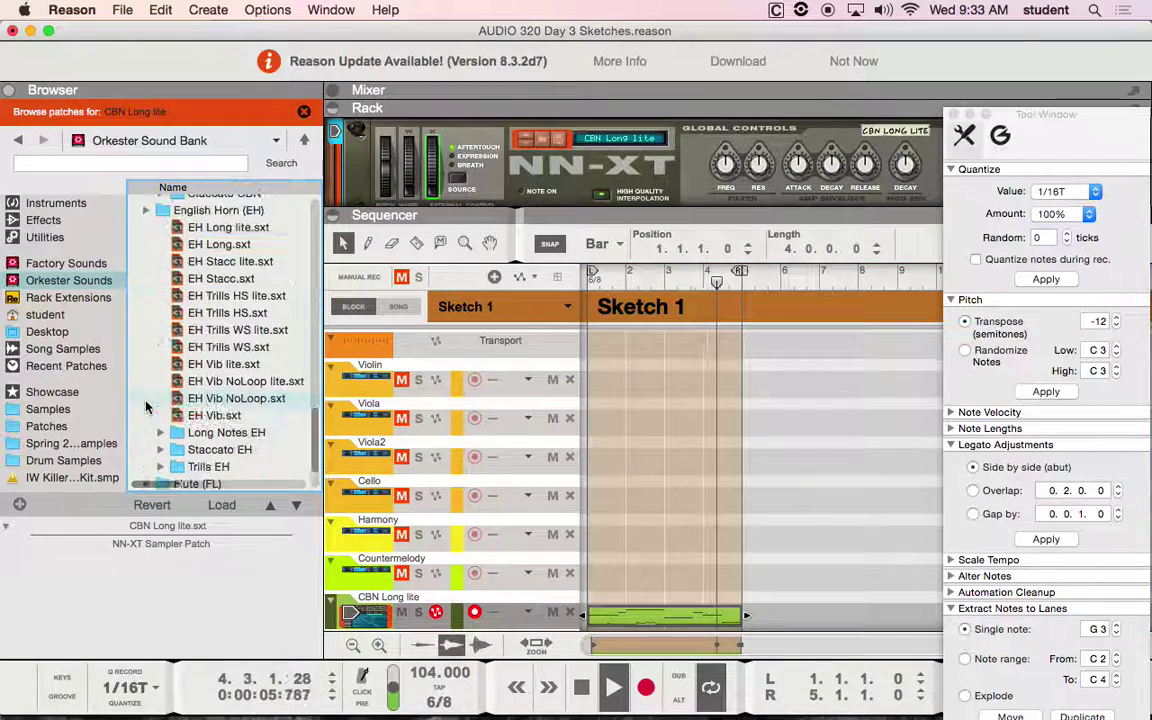
key("Down")
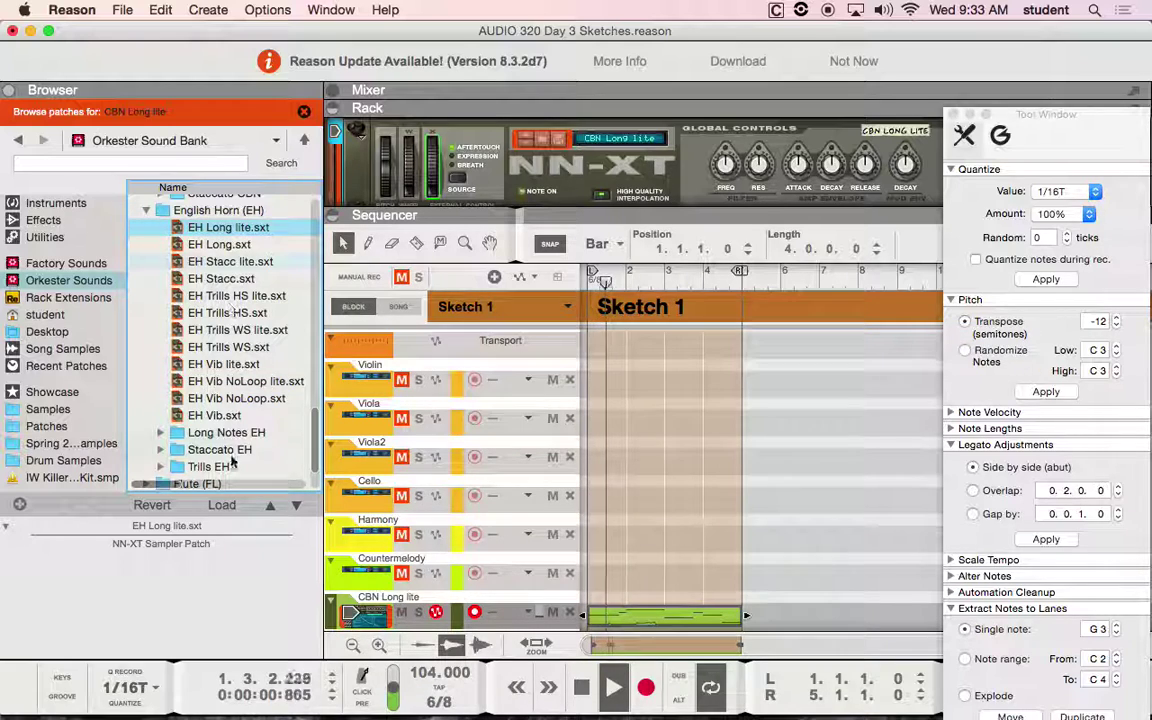
left_click(1100, 322)
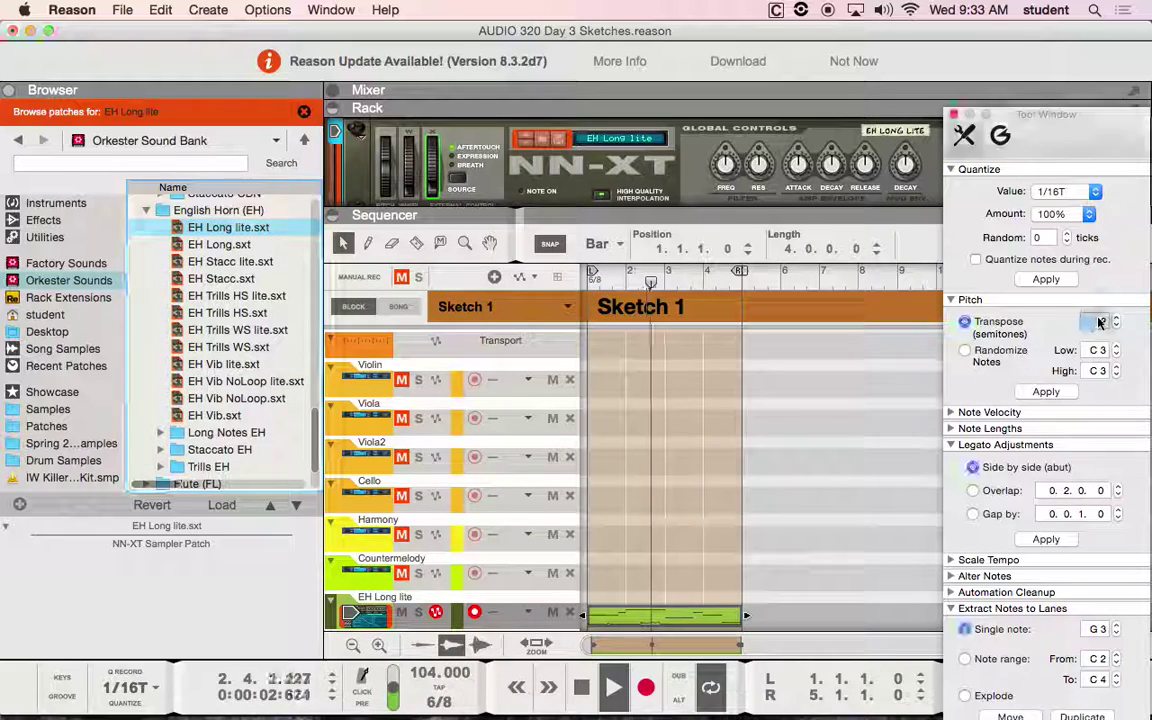
type("12")
left_click(1062, 393)
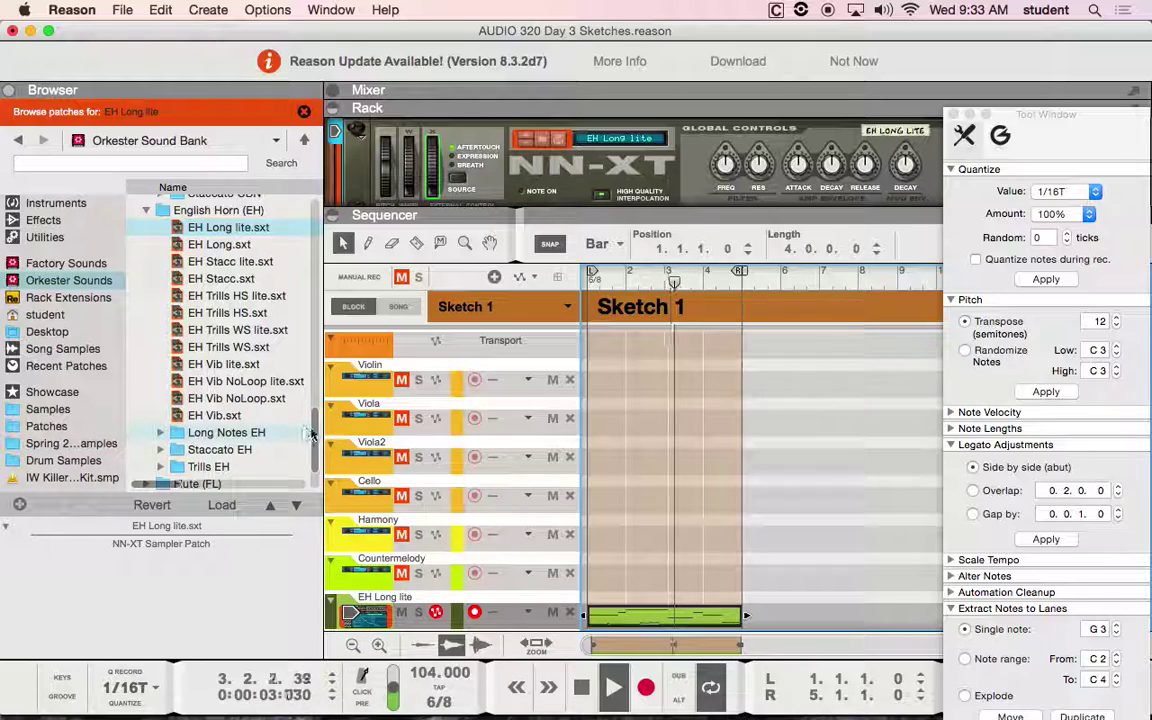
left_click_drag(310, 433, 295, 232)
Step: Load the oboe patch OB Long A lite and apply the 12-semitone transpose again
left_click(131, 288)
left_click(131, 288)
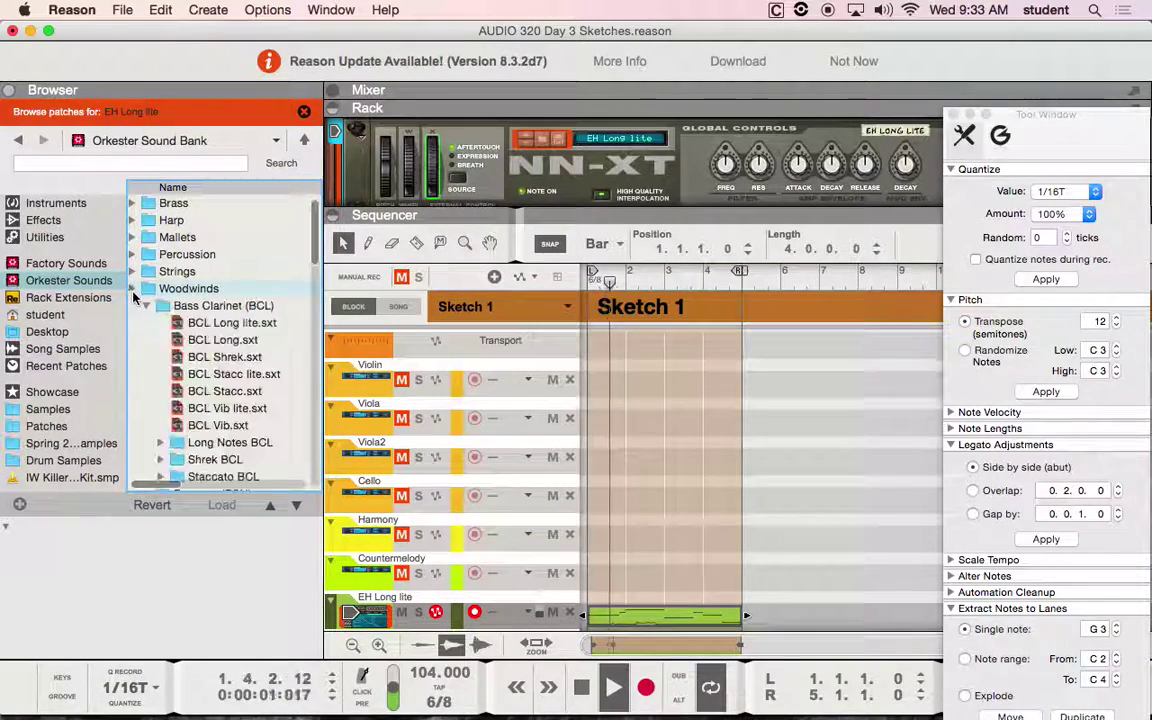
scroll(231, 380, "down", 20)
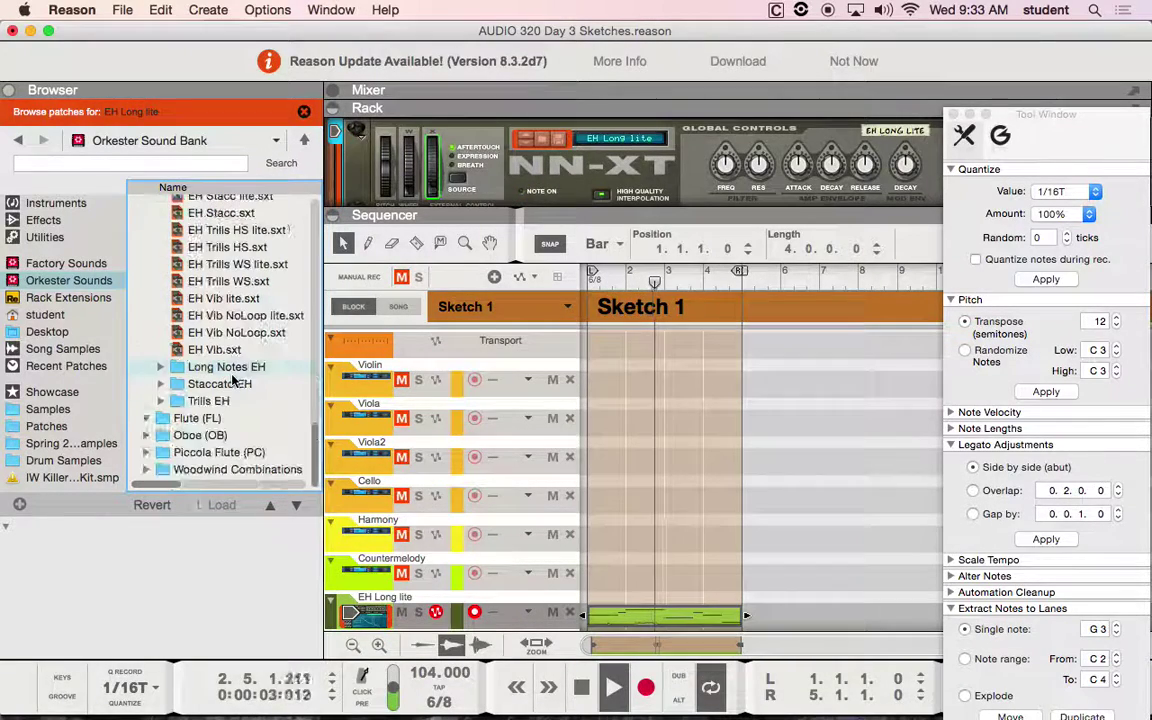
left_click(146, 435)
left_click(217, 261)
left_click(223, 505)
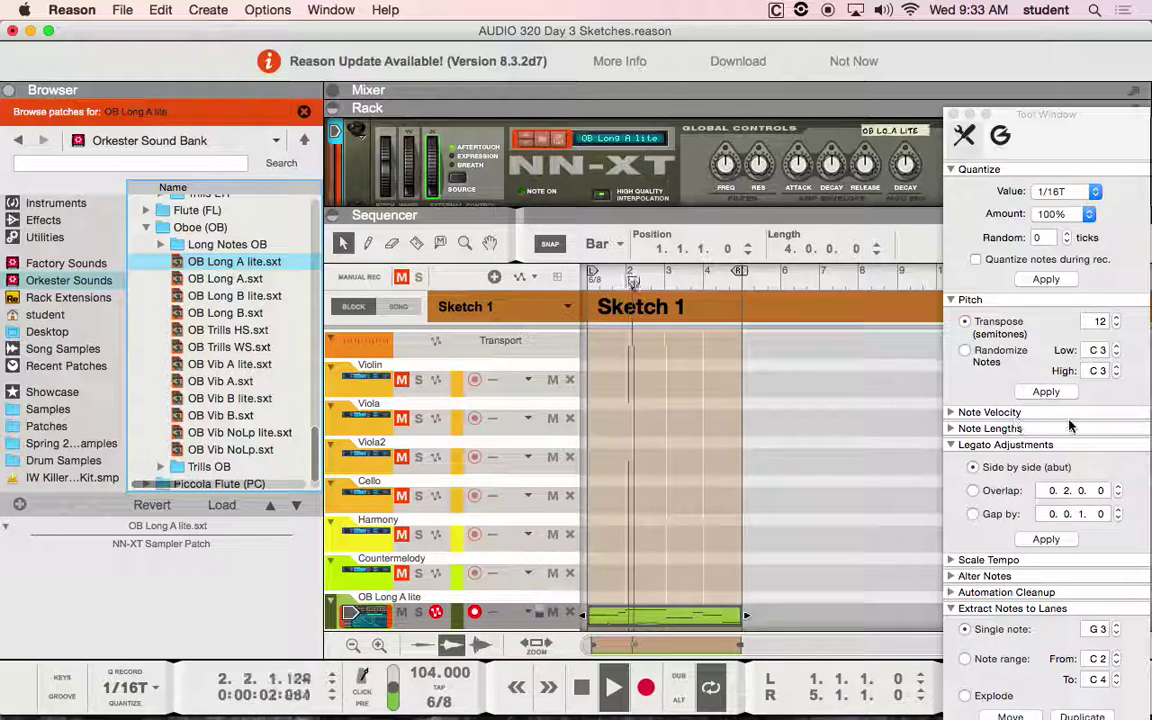
left_click(1046, 391)
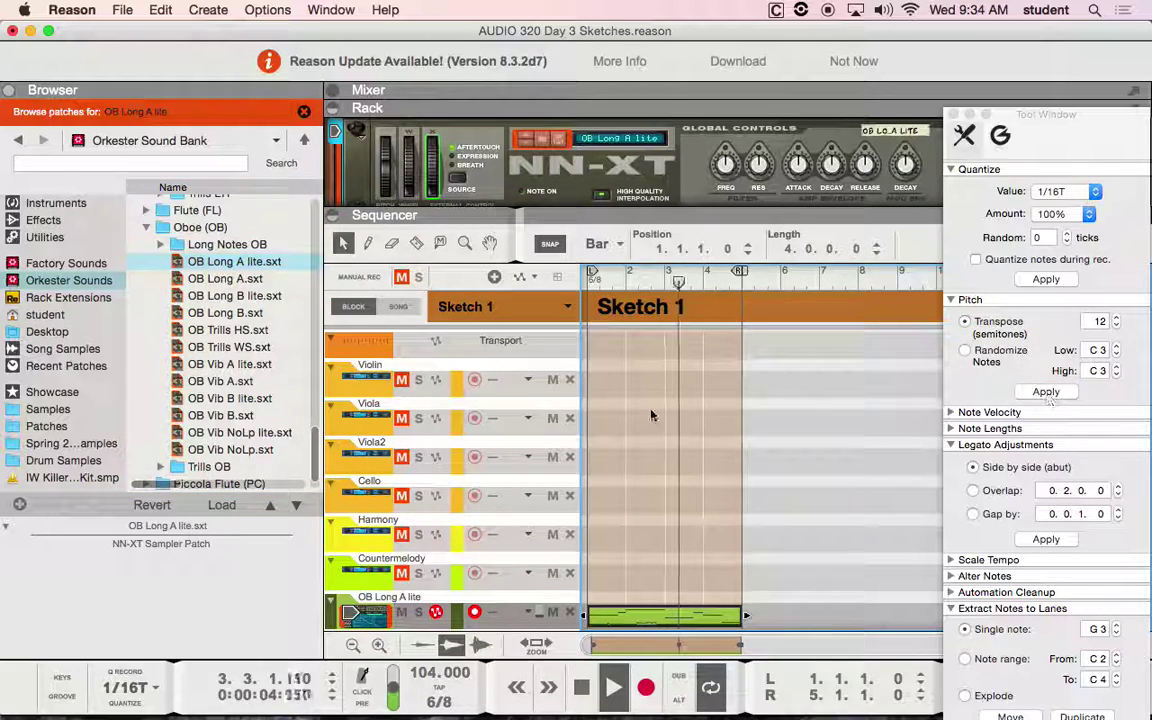
scroll(315, 460, "up", 3)
scroll(318, 463, "down", 5)
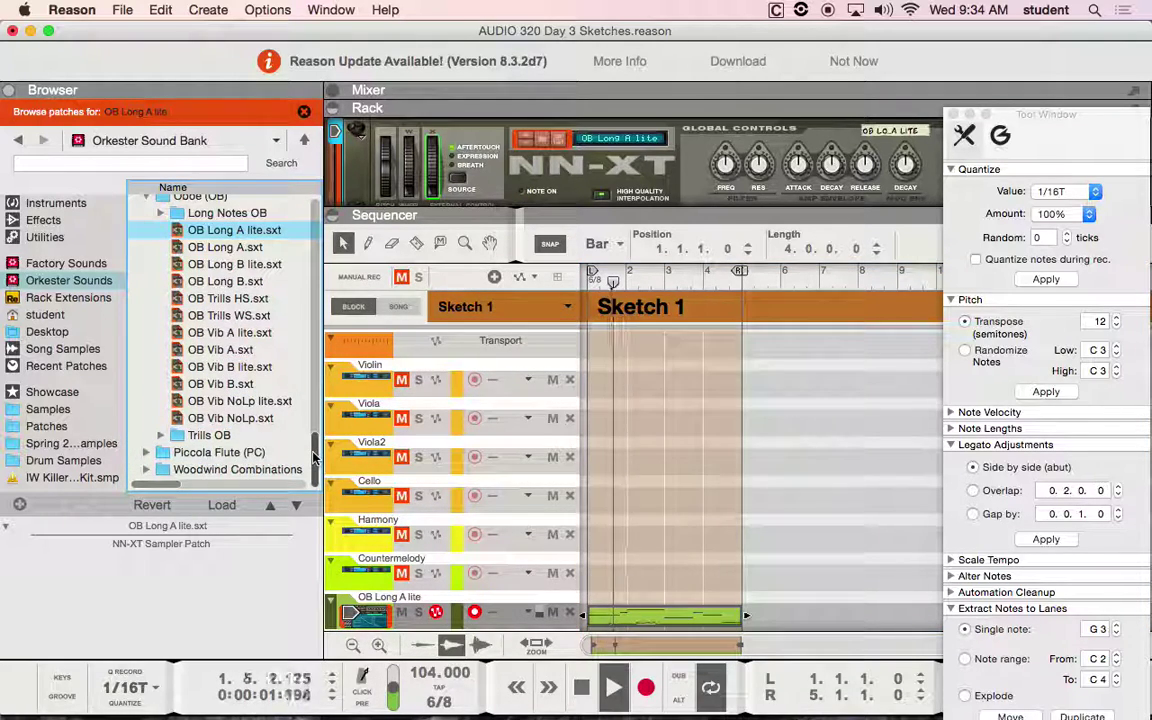
left_click_drag(313, 457, 318, 178)
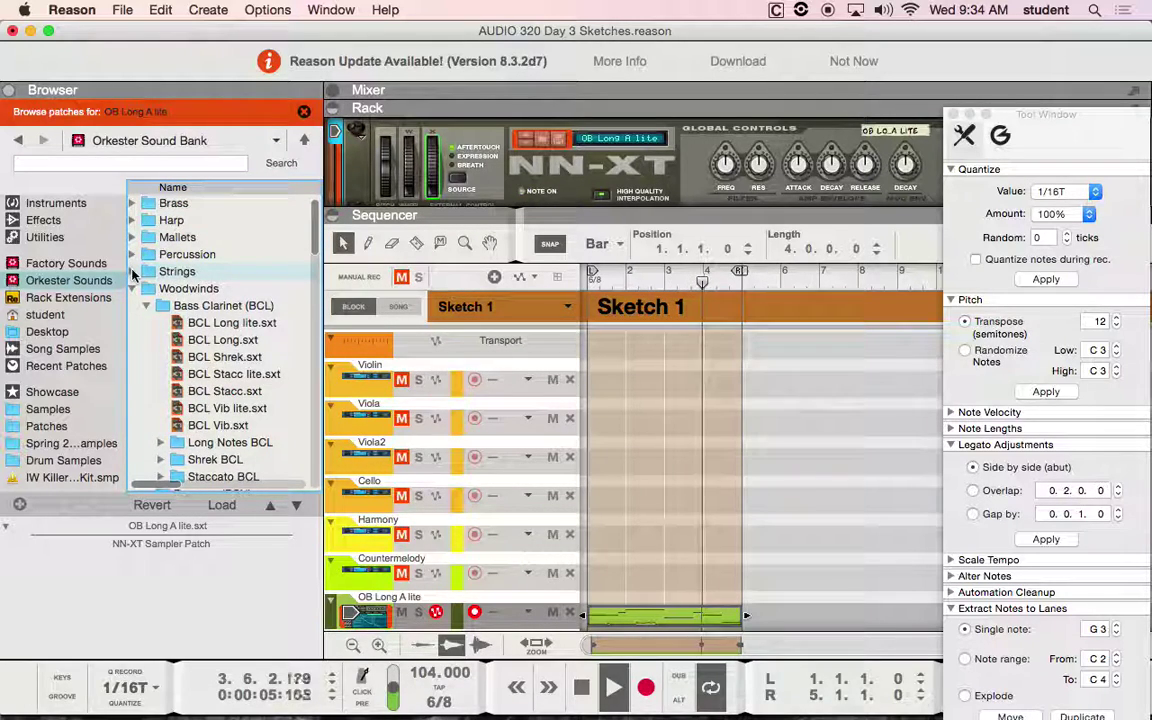
Step: Load the Strings > Cellos (VCS) patch VCS Arco mp lite and apply a -12 semitone transpose
left_click(132, 272)
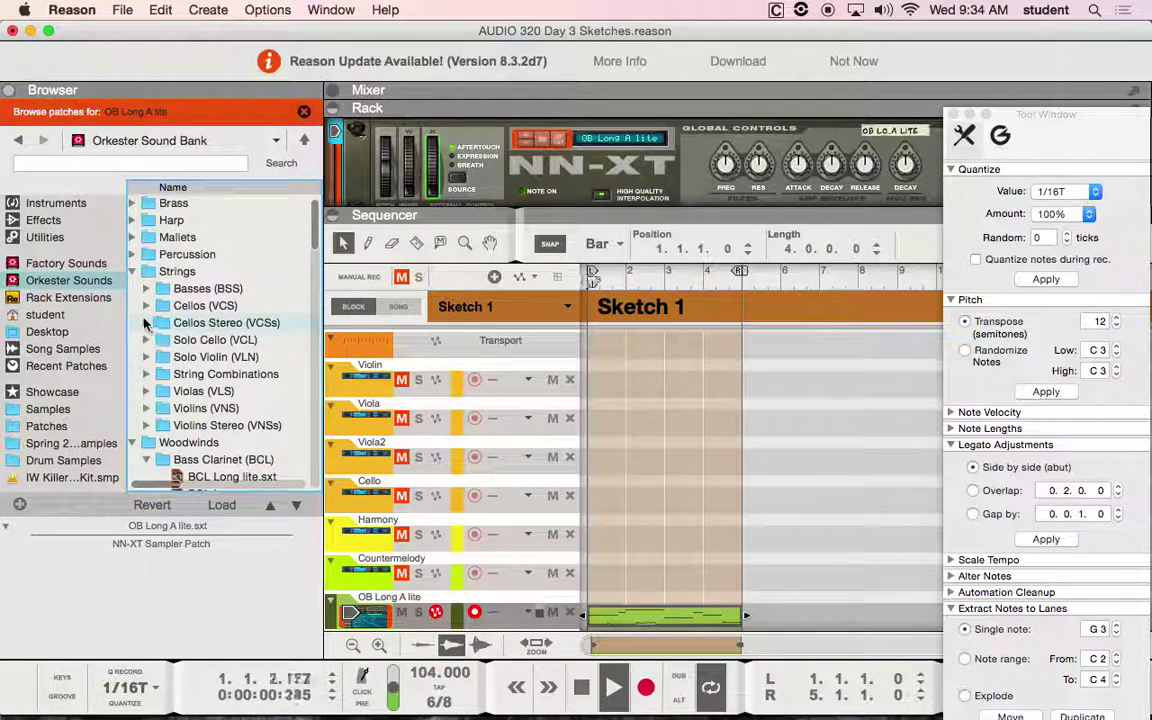
left_click(146, 305)
left_click(231, 331)
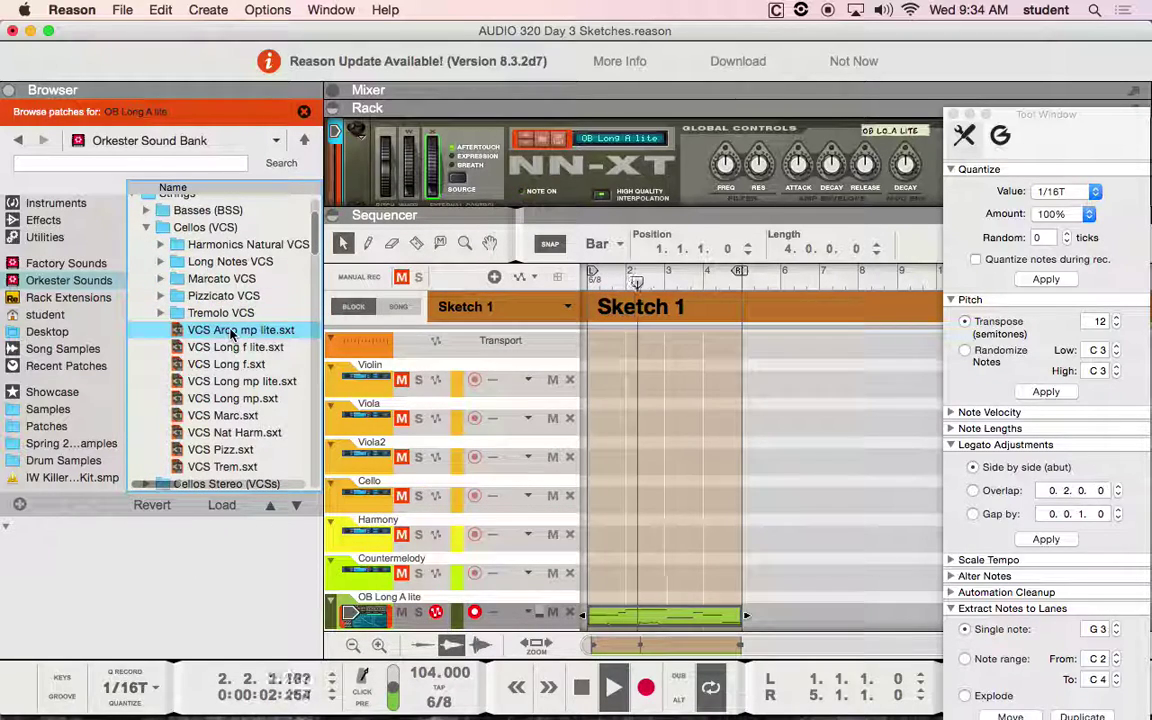
left_click(1100, 322)
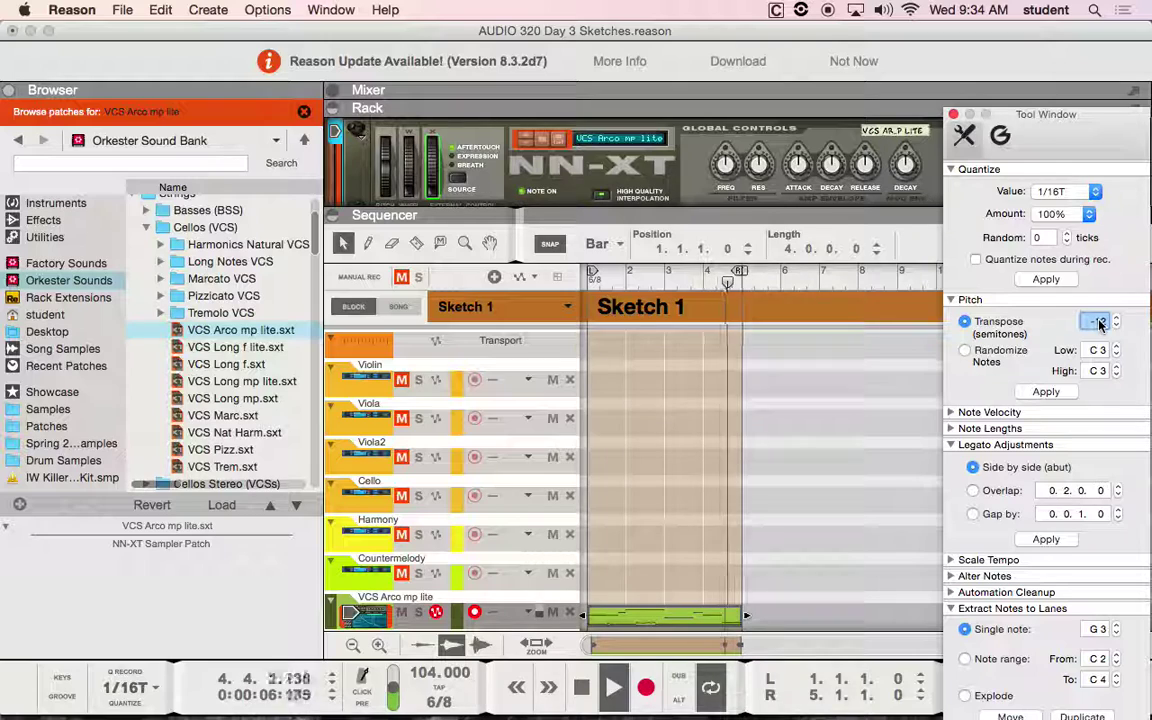
left_click(1049, 391)
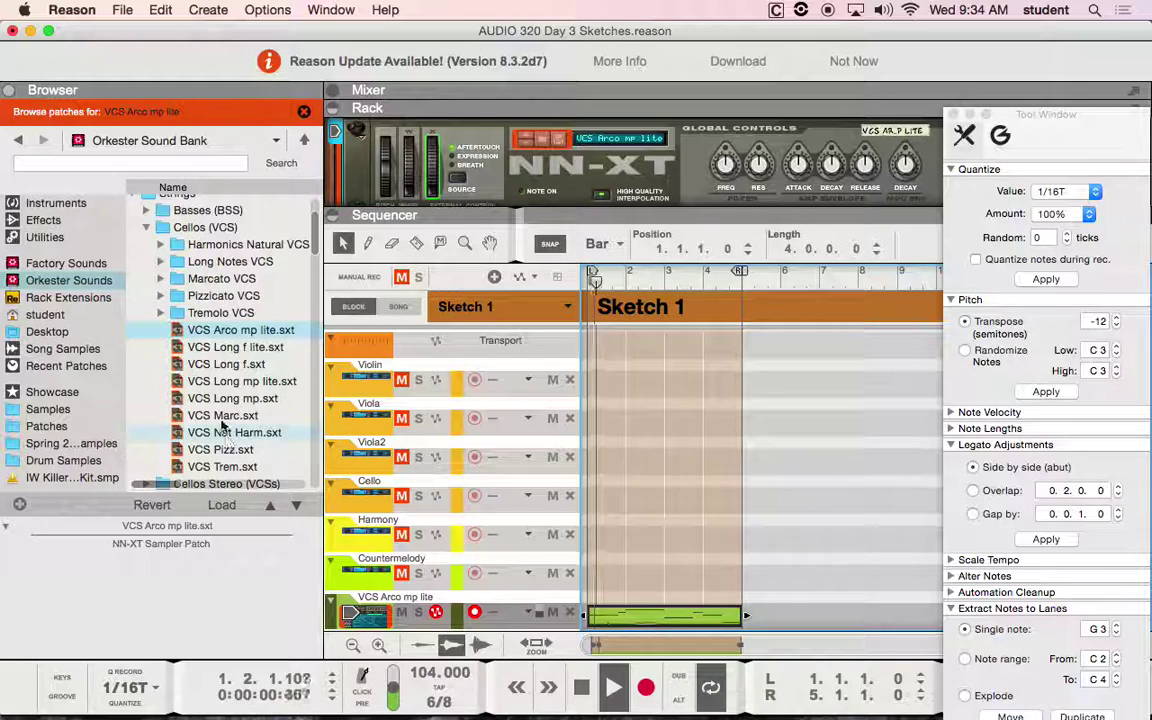
left_click(146, 227)
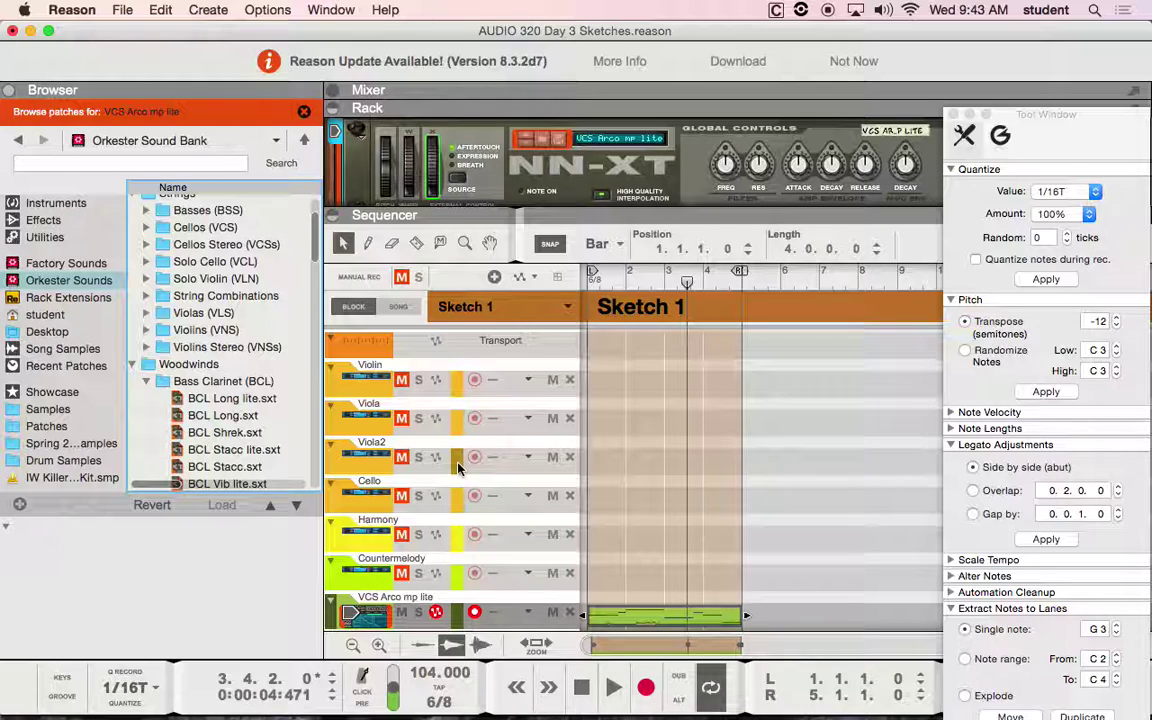
left_click(525, 306)
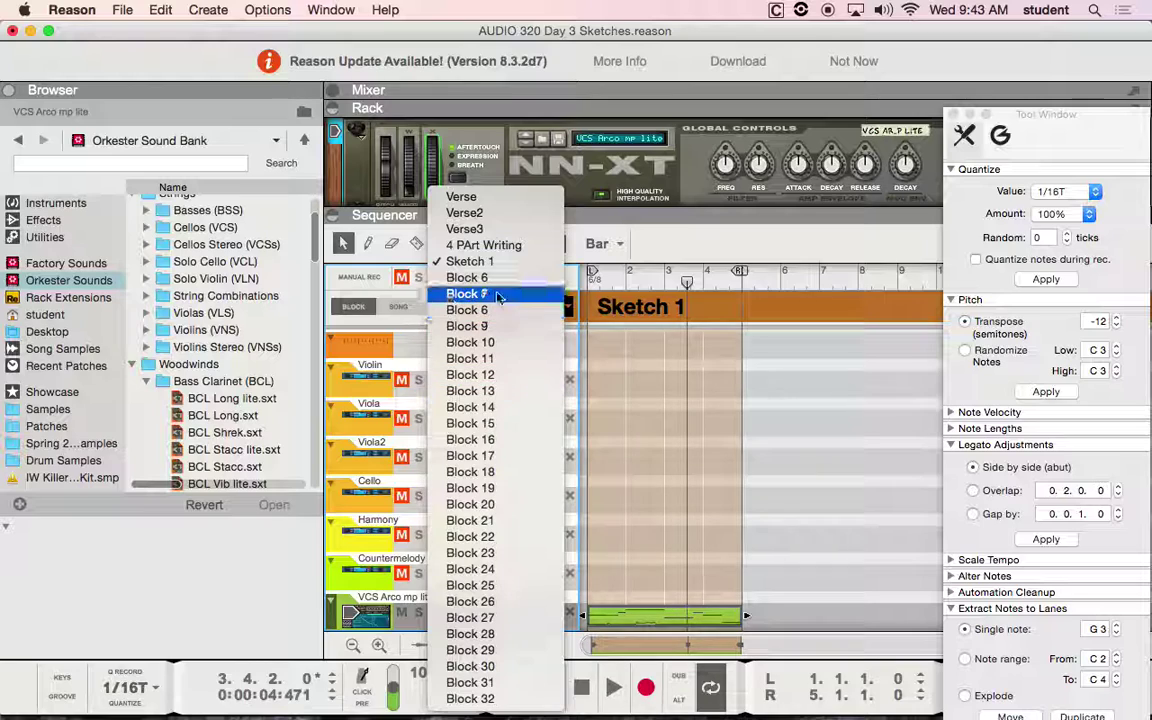
left_click(633, 223)
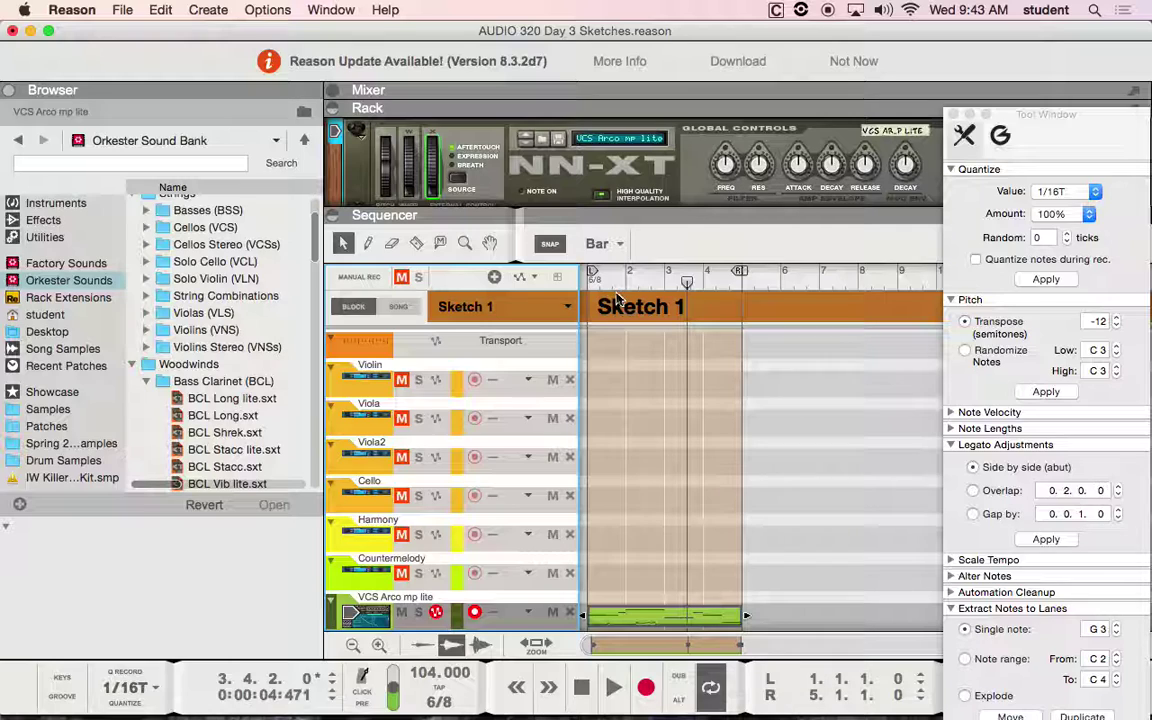
left_click(560, 310)
left_click(555, 296)
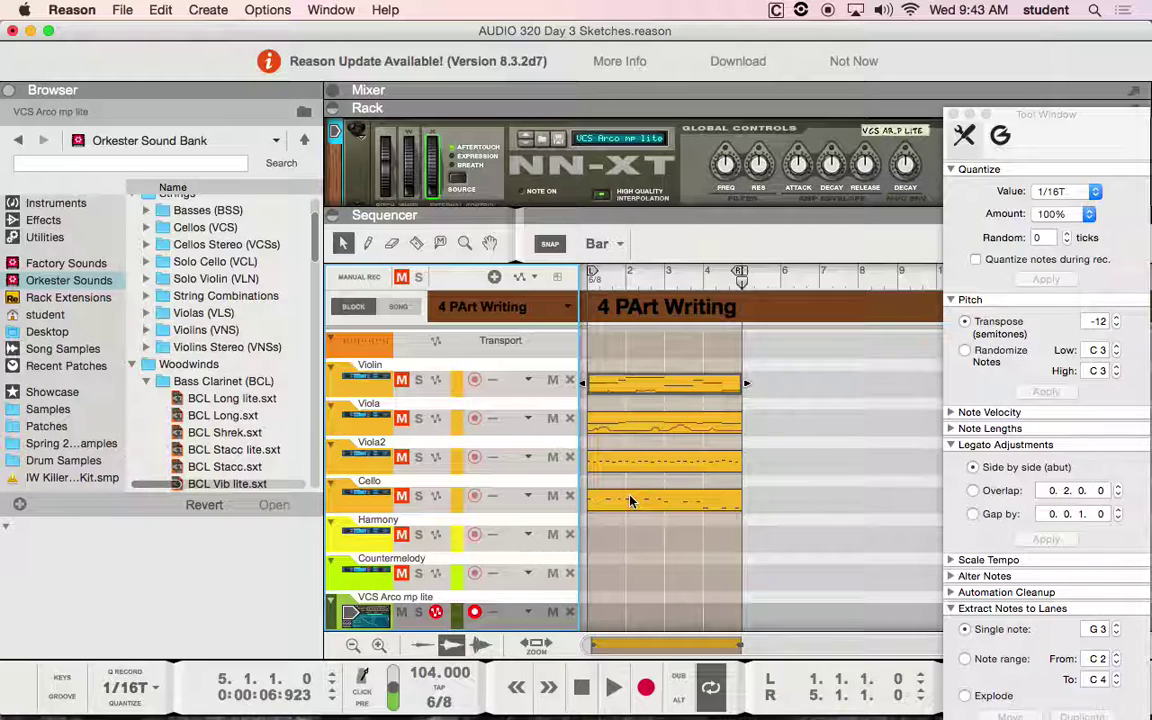
left_click(545, 306)
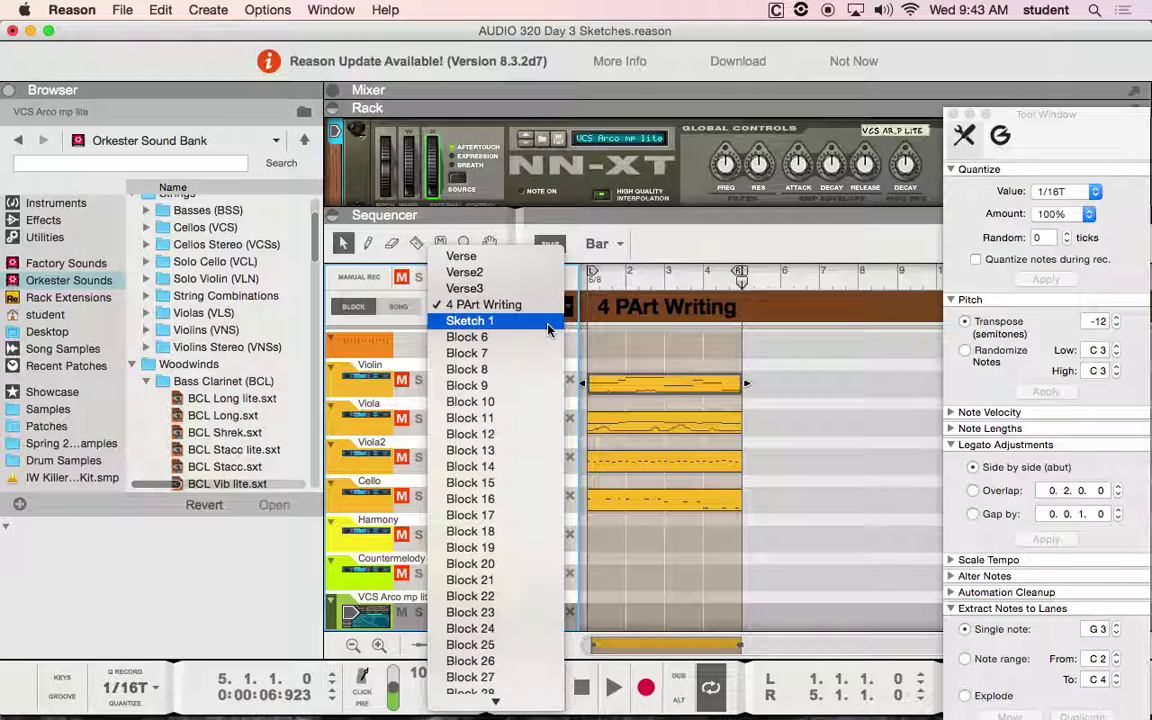
left_click(548, 321)
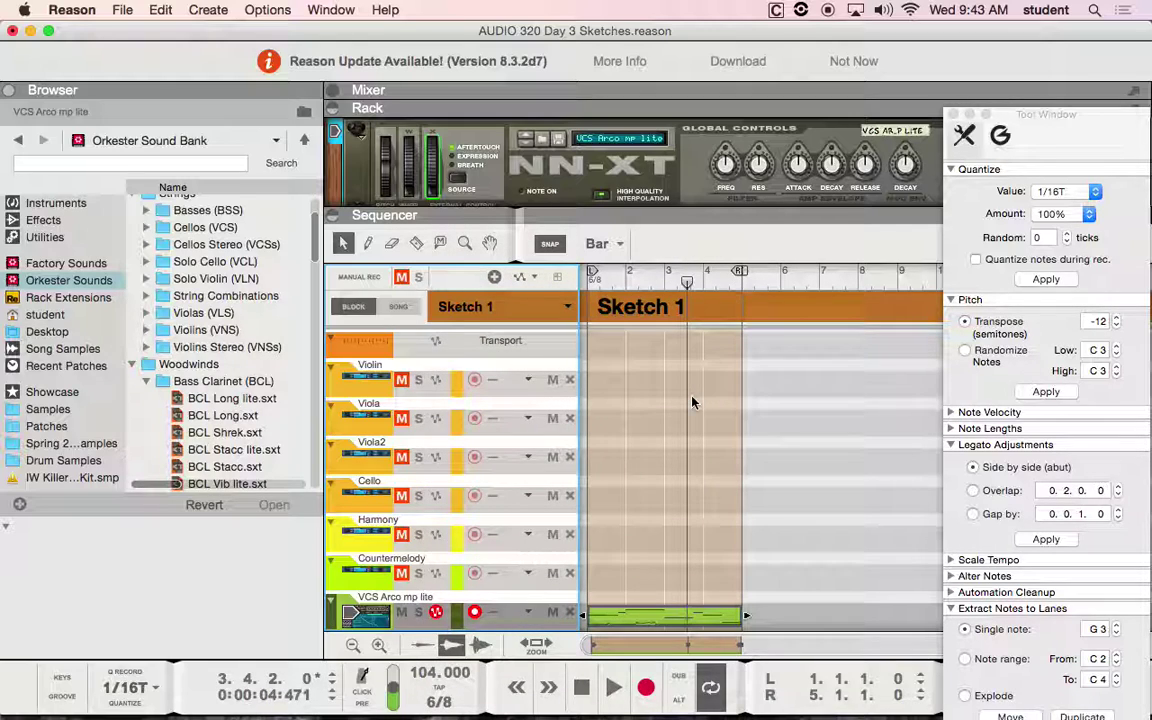